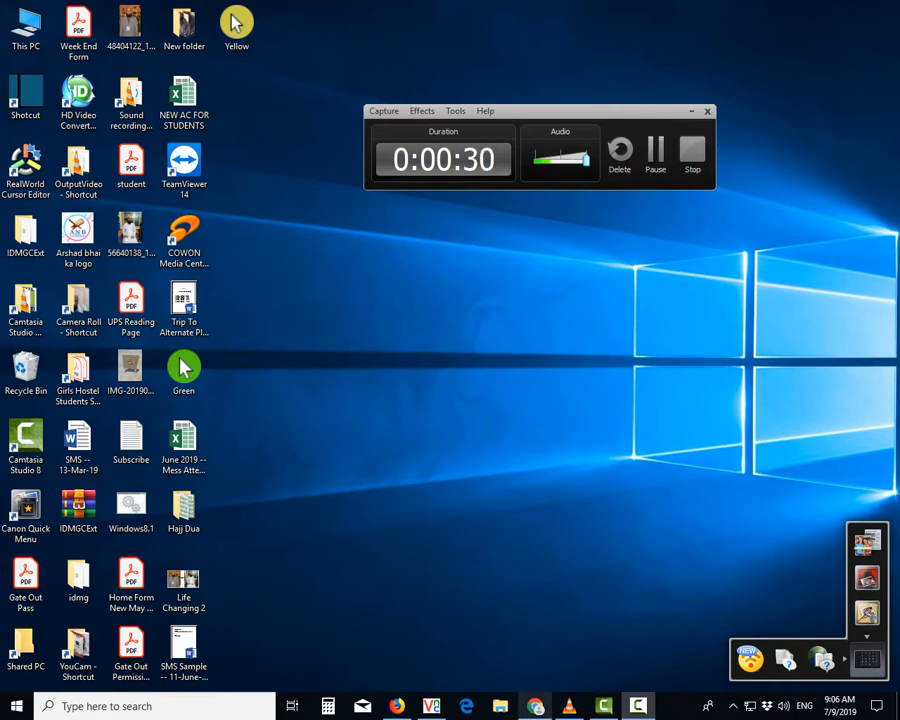
pyautogui.click(536, 706)
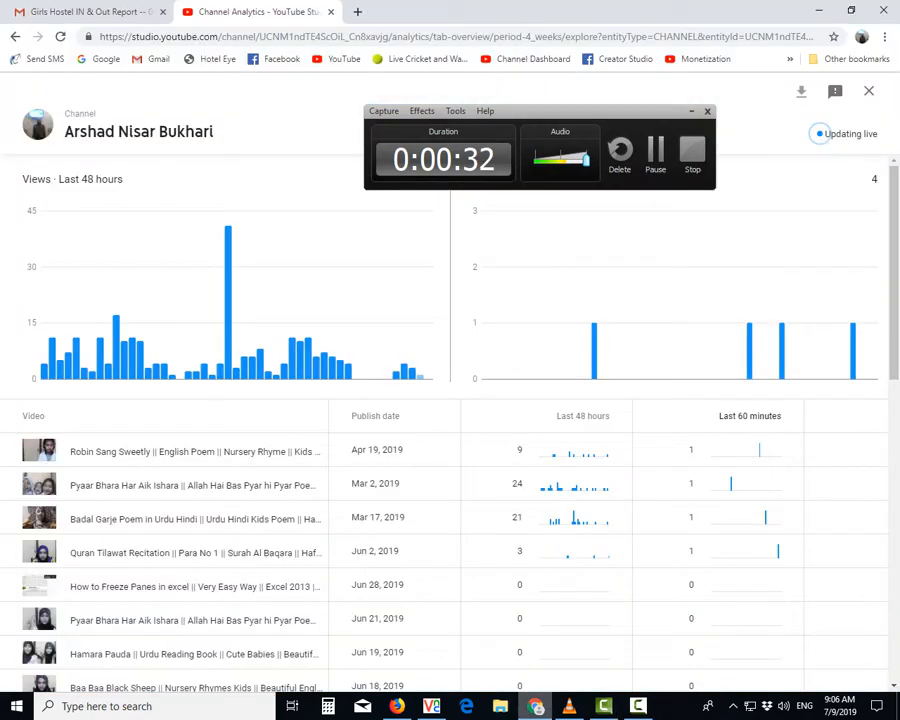
pyautogui.click(819, 10)
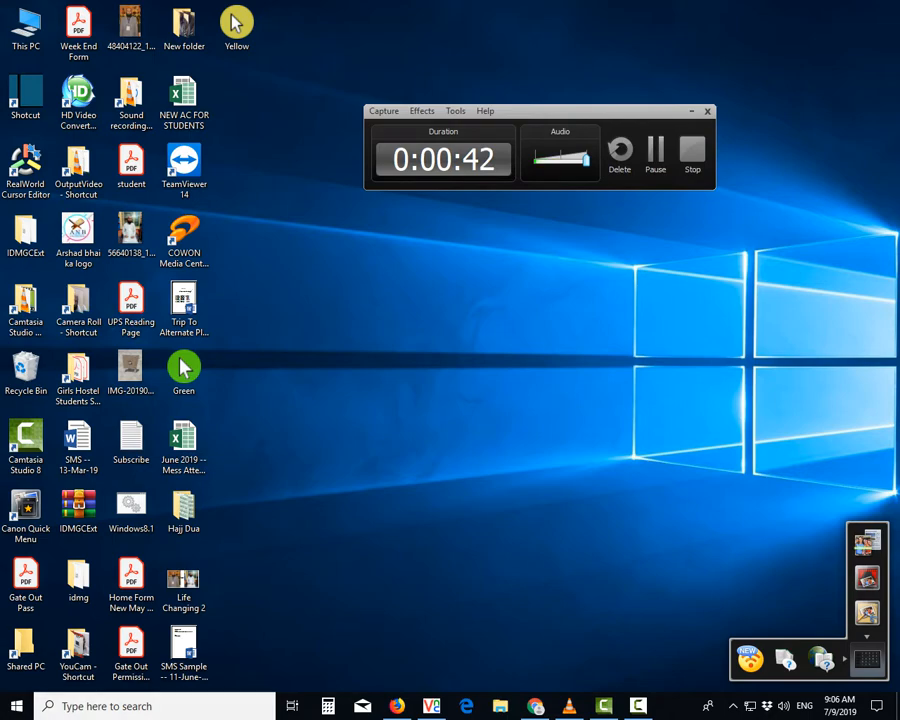
# Search Windows for "change" and open the "Change your mouse settings" page
pyautogui.click(154, 706)
pyautogui.write('change')
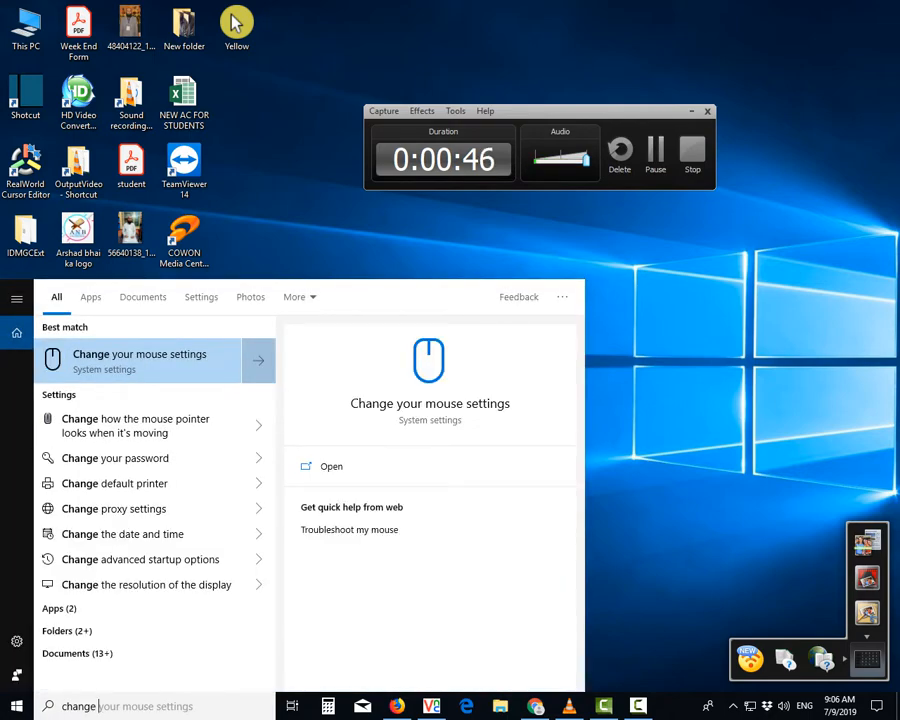
pyautogui.press('Return')
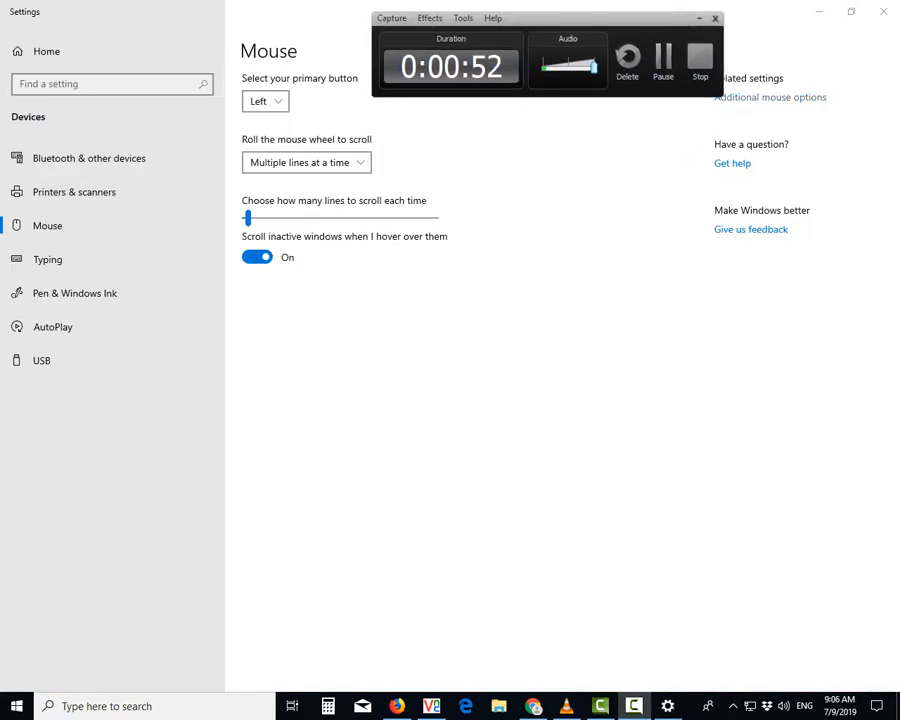
# View the current pointer scheme in the additional mouse options, then close the dialog
pyautogui.click(769, 97)
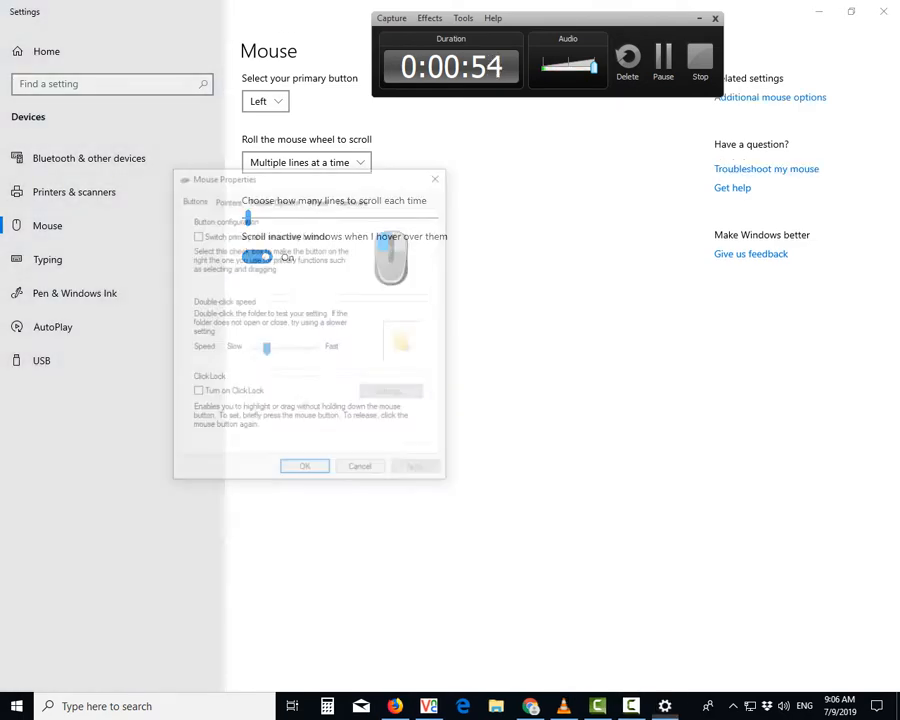
pyautogui.click(226, 199)
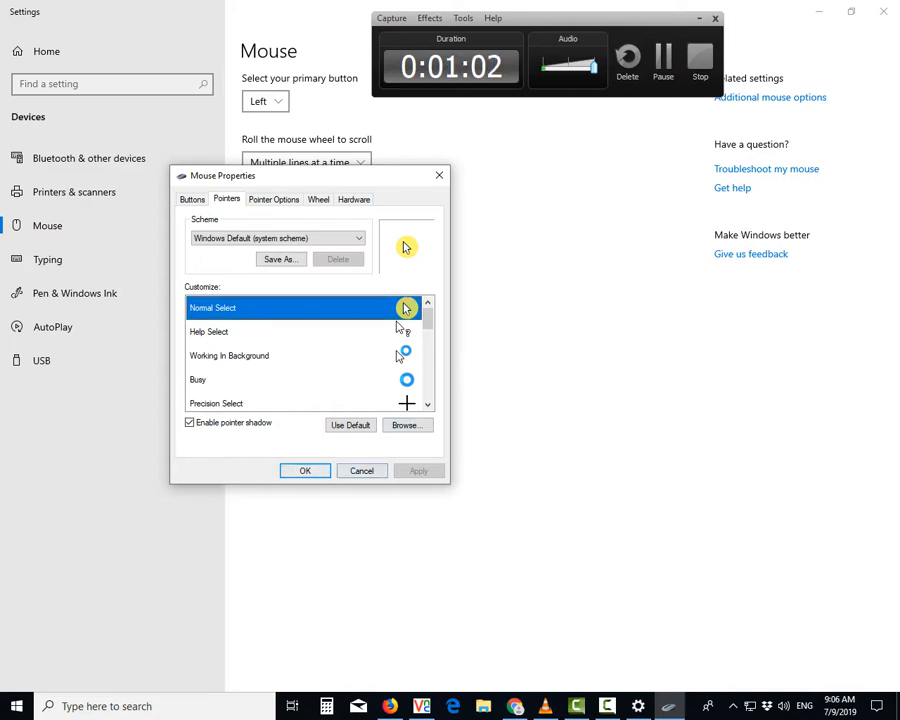
pyautogui.click(305, 470)
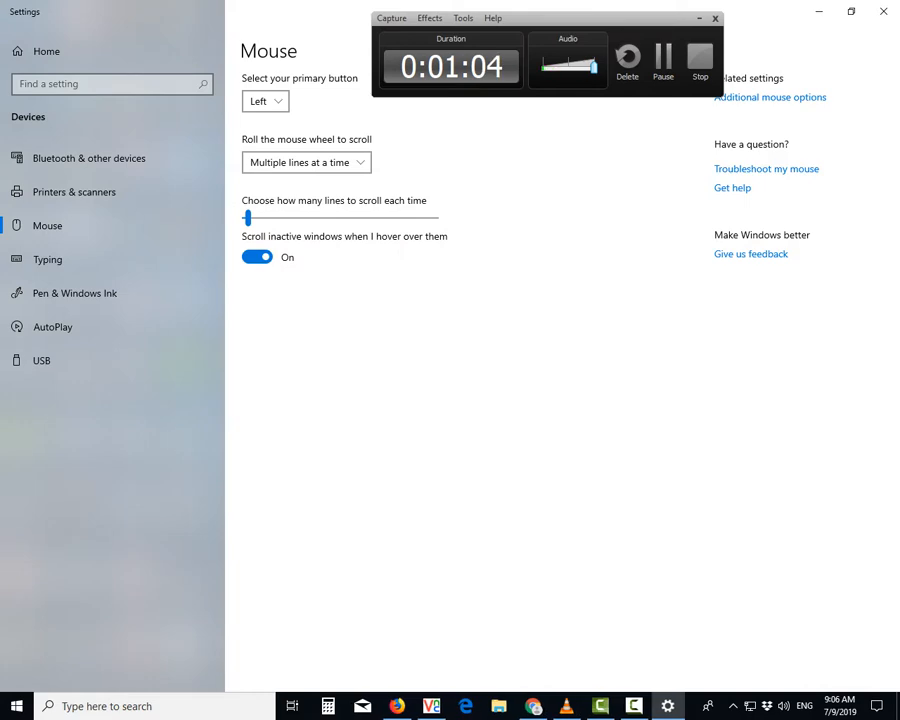
pyautogui.click(668, 706)
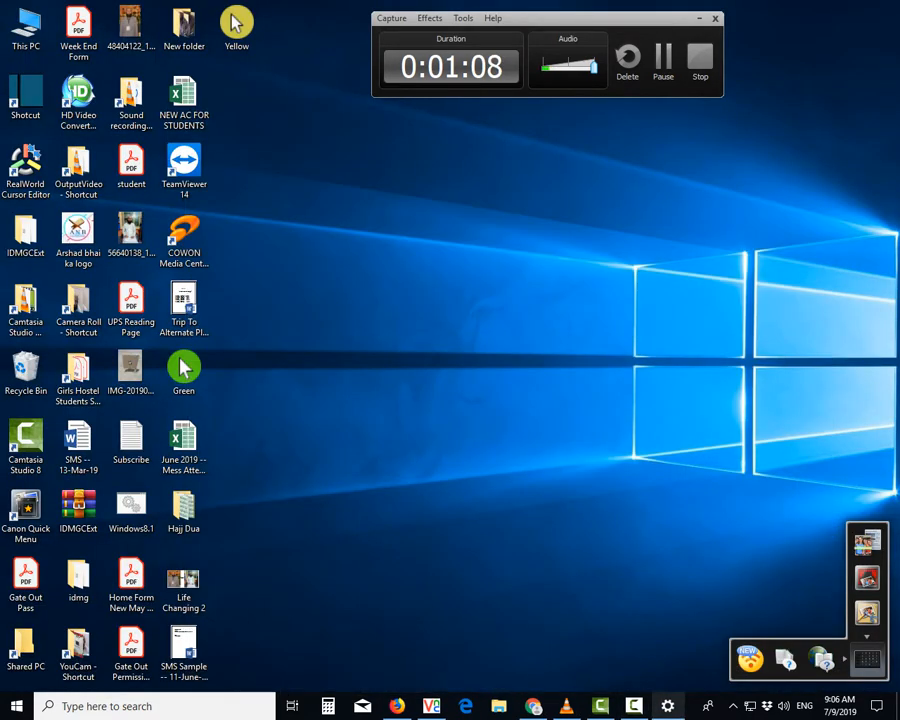
pyautogui.click(668, 706)
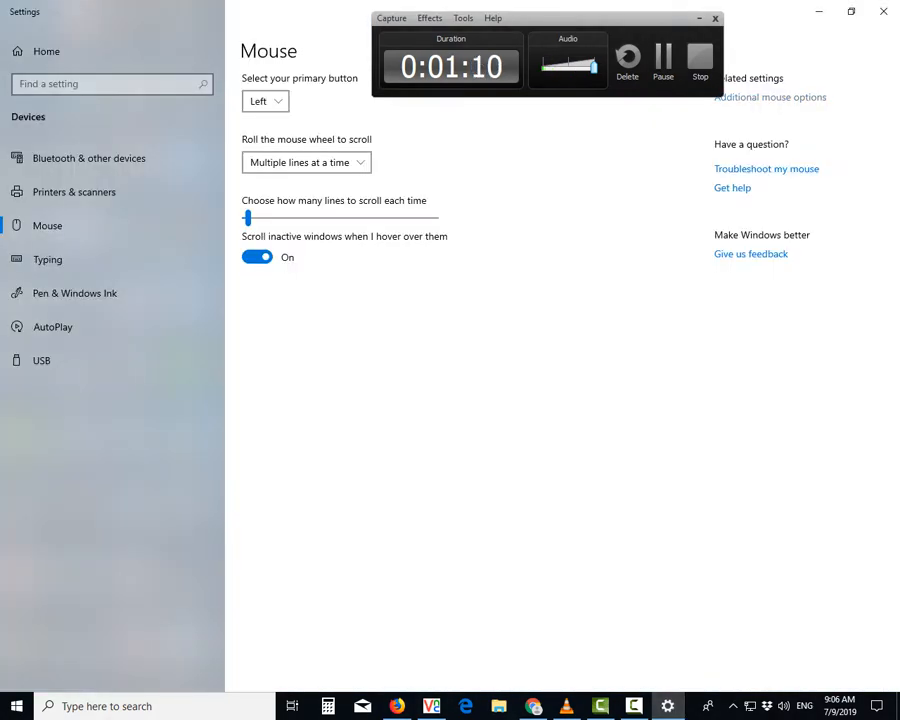
# Reopen the pointer list in Mouse Properties and look through the entries from Normal Select down to Busy
pyautogui.click(769, 97)
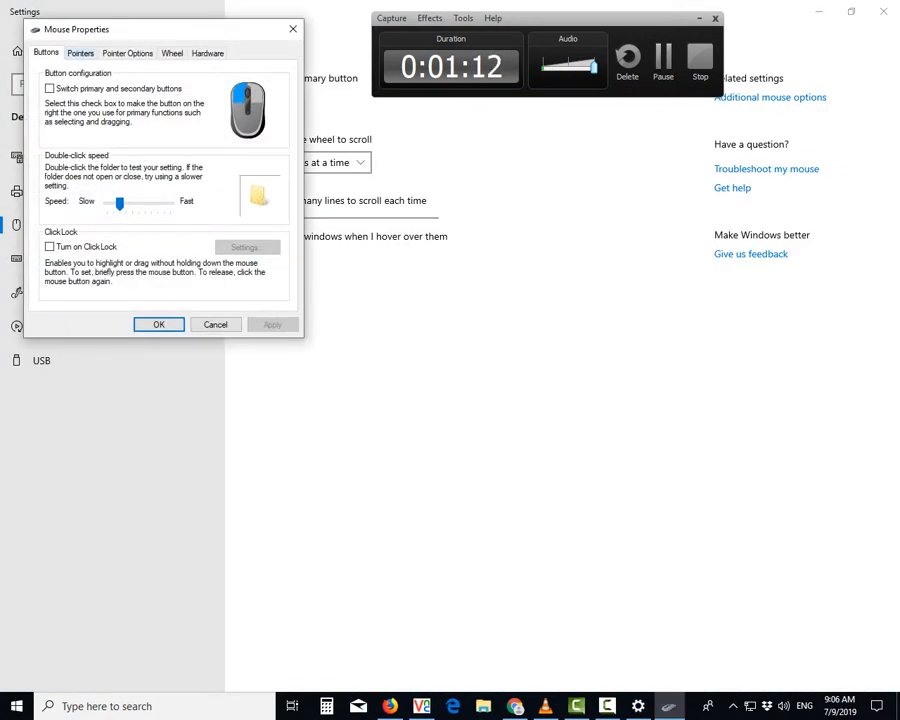
pyautogui.click(80, 53)
pyautogui.click(251, 180)
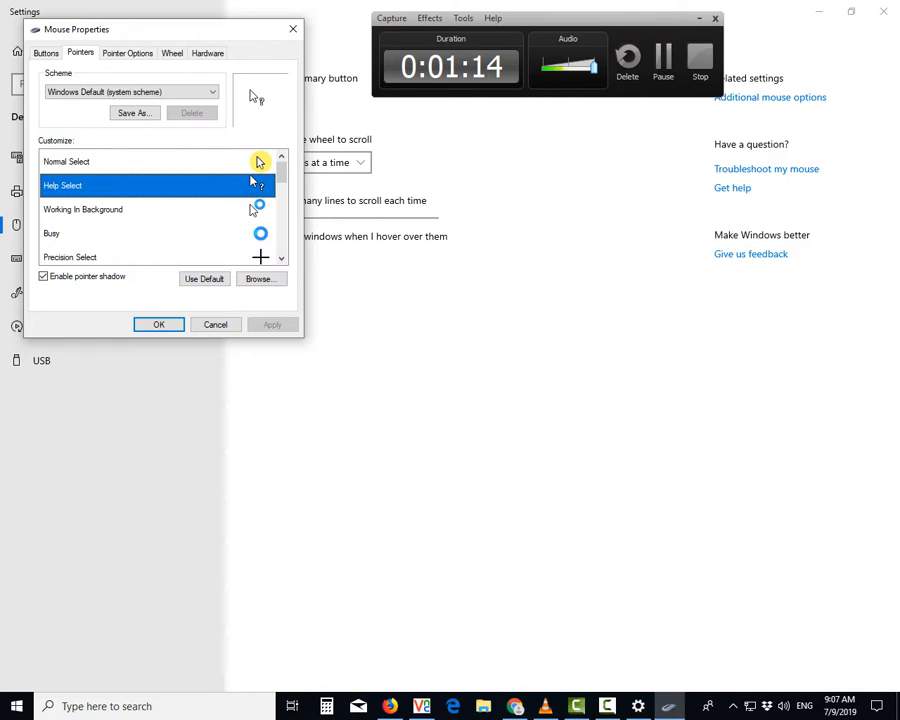
pyautogui.click(259, 161)
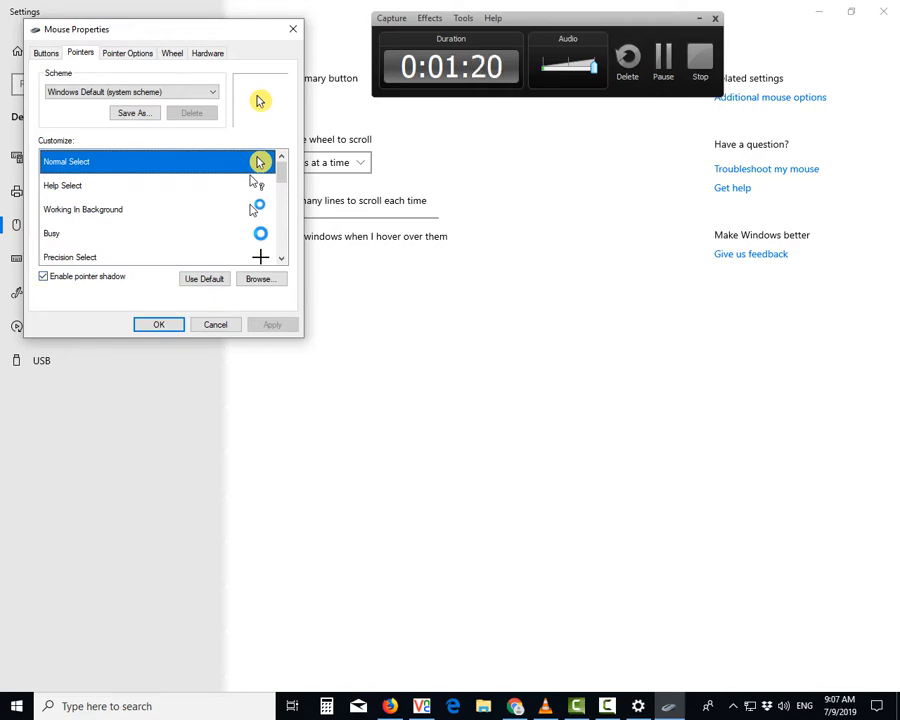
pyautogui.press('Down')
pyautogui.press('Down')
pyautogui.press('Down')
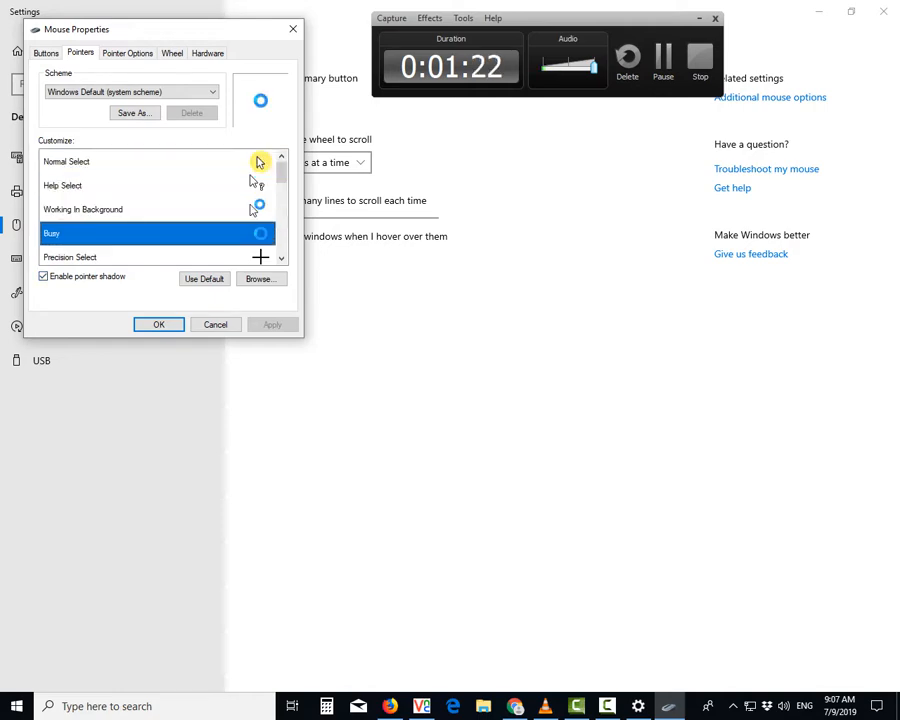
# Reset the Normal Select pointer to its default, apply the change and close the mouse settings
pyautogui.press('Up')
pyautogui.press('Up')
pyautogui.press('Up')
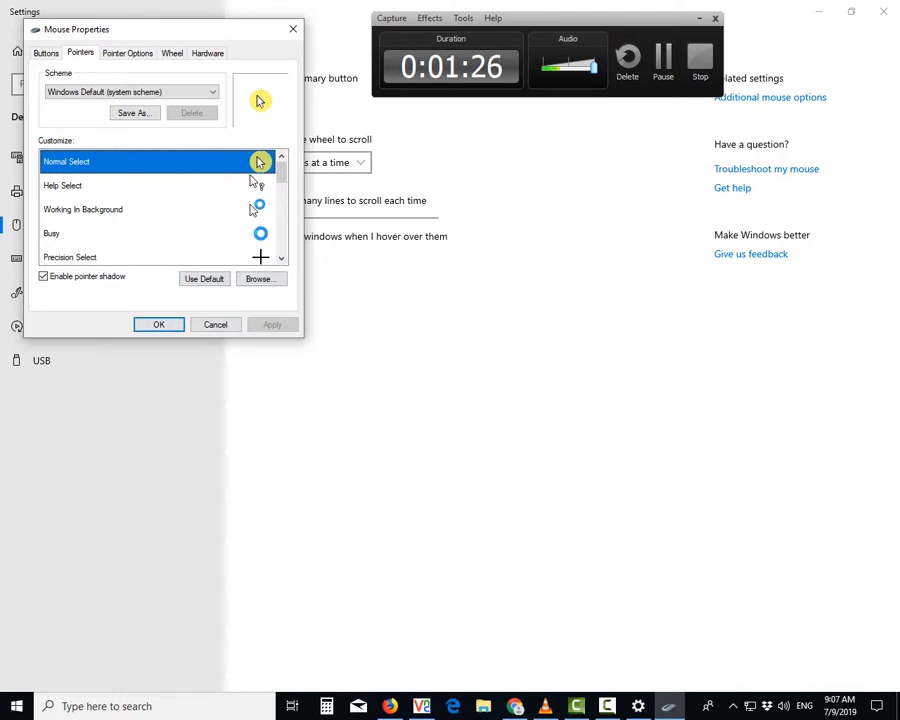
pyautogui.click(204, 279)
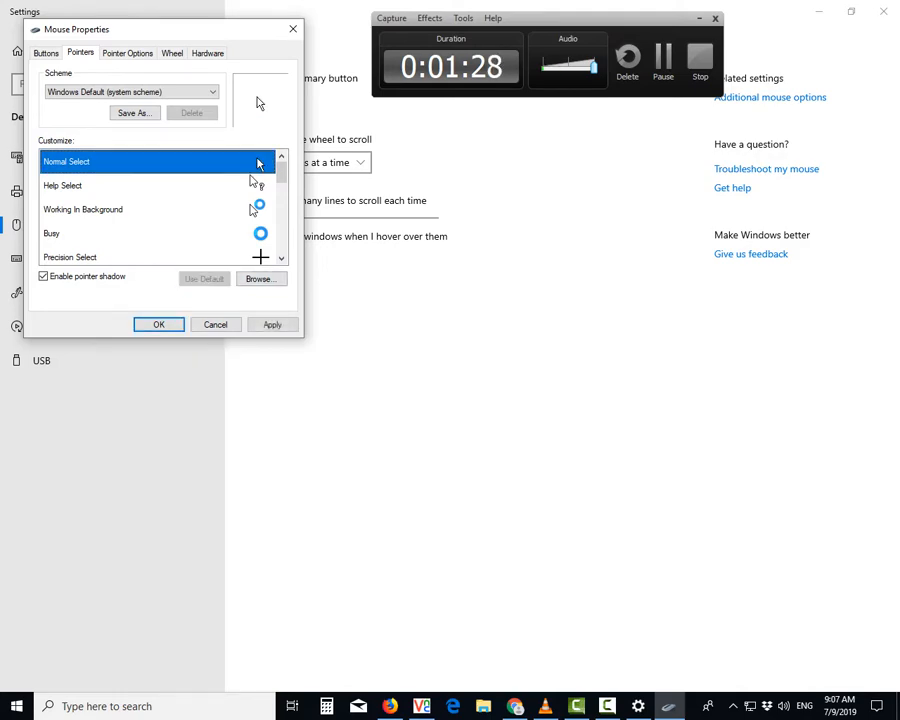
pyautogui.click(272, 324)
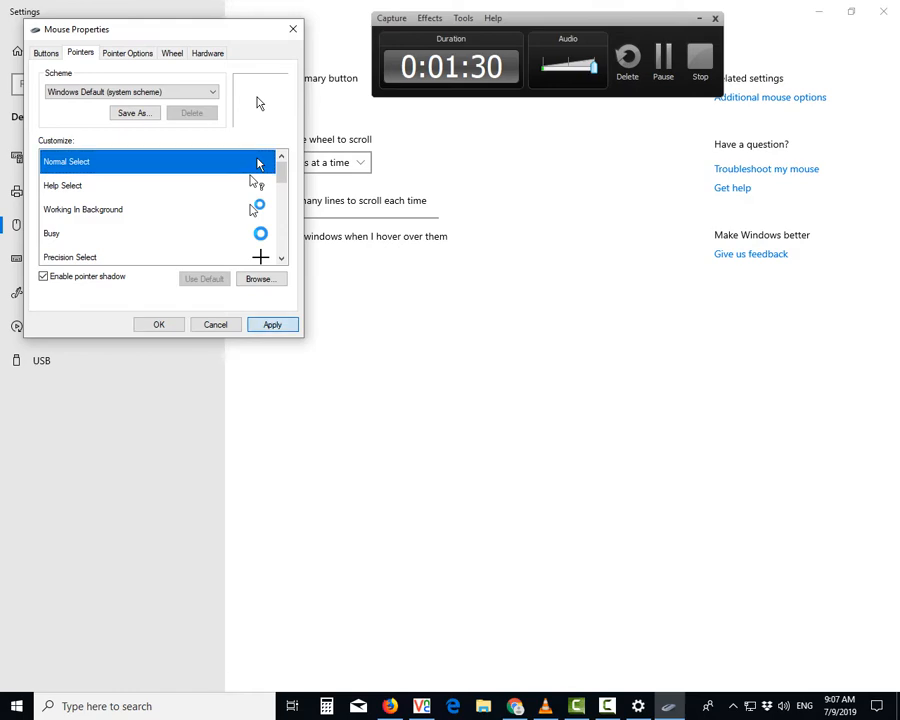
pyautogui.click(158, 324)
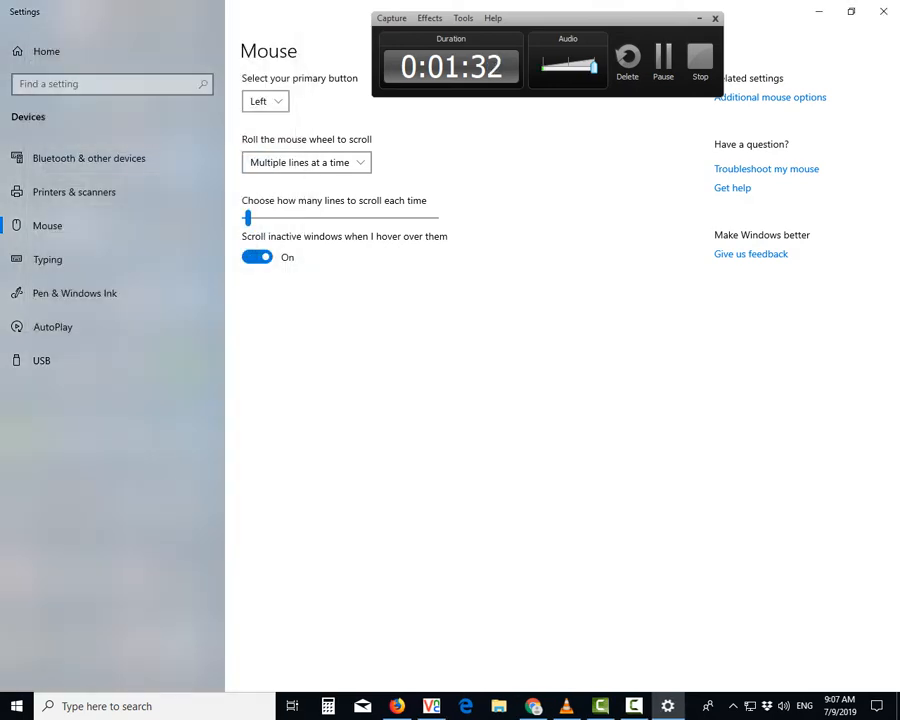
pyautogui.click(883, 11)
pyautogui.rightClick(384, 250)
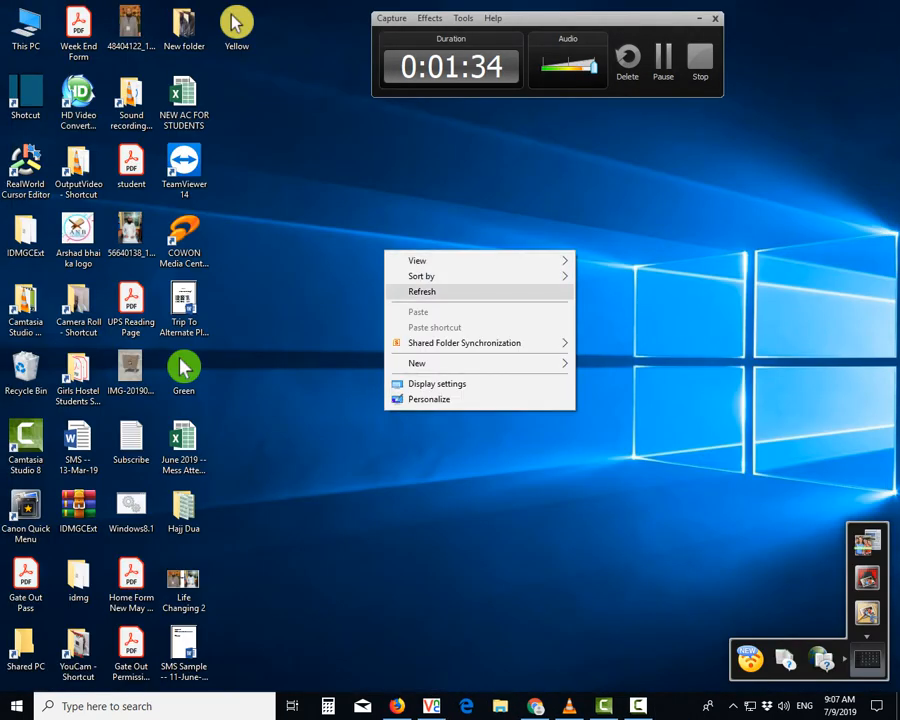
pyautogui.click(421, 291)
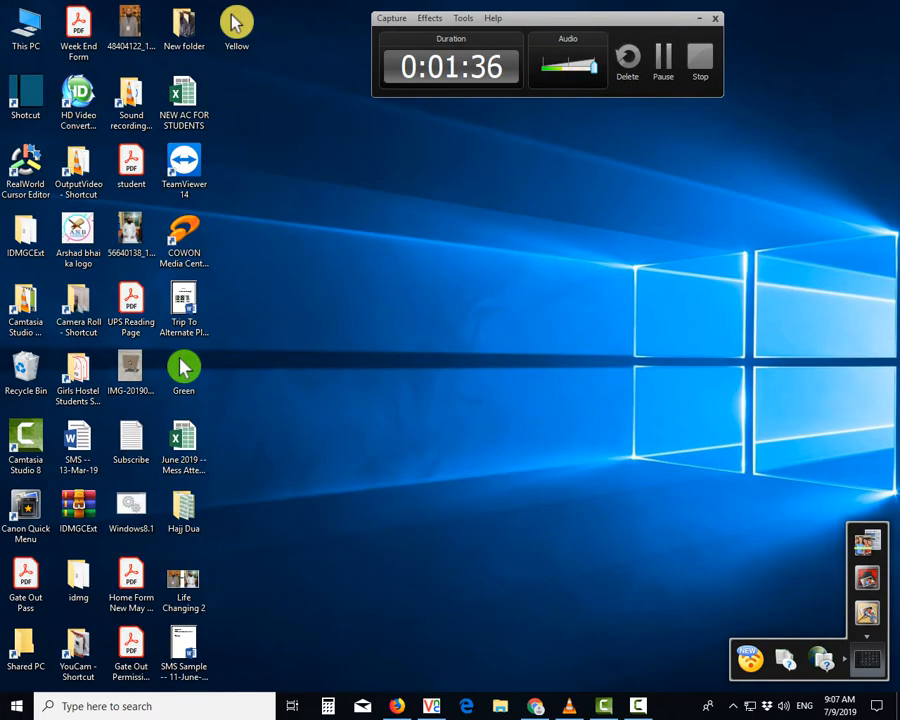
pyautogui.rightClick(372, 233)
pyautogui.click(410, 271)
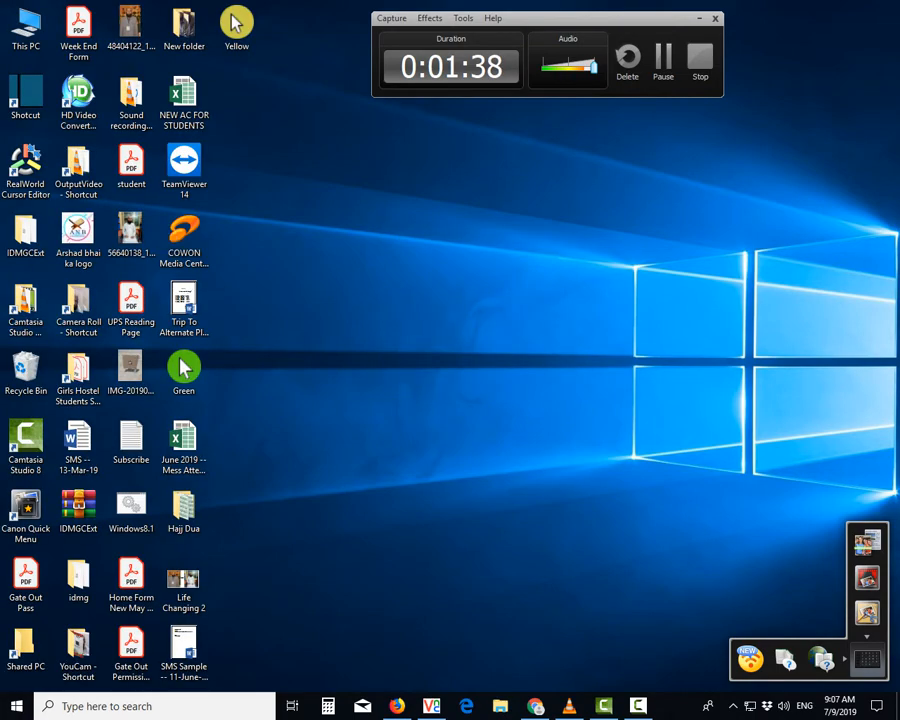
pyautogui.click(604, 706)
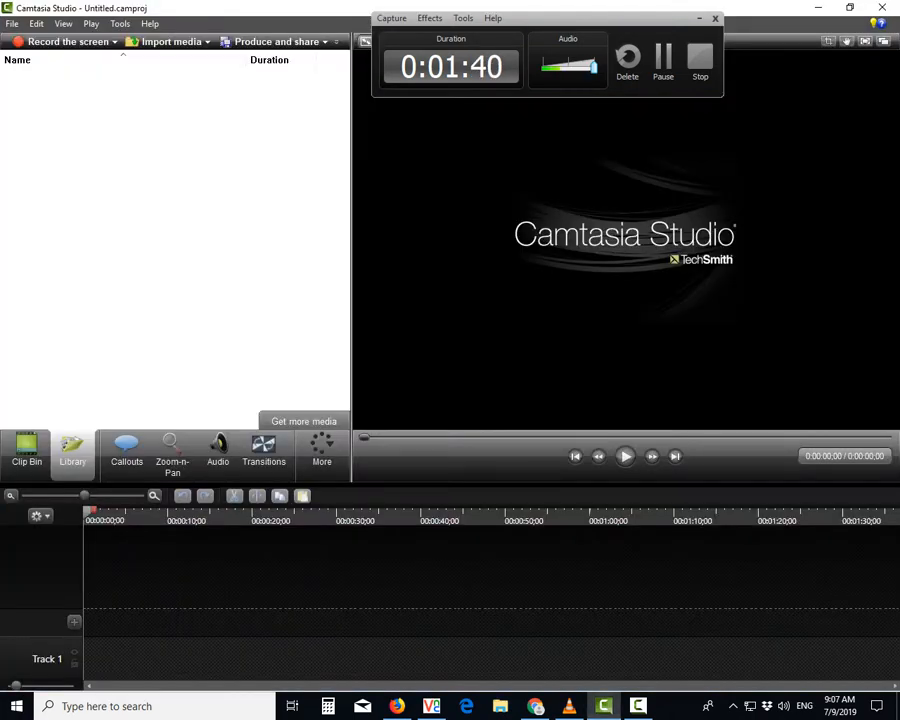
pyautogui.click(818, 7)
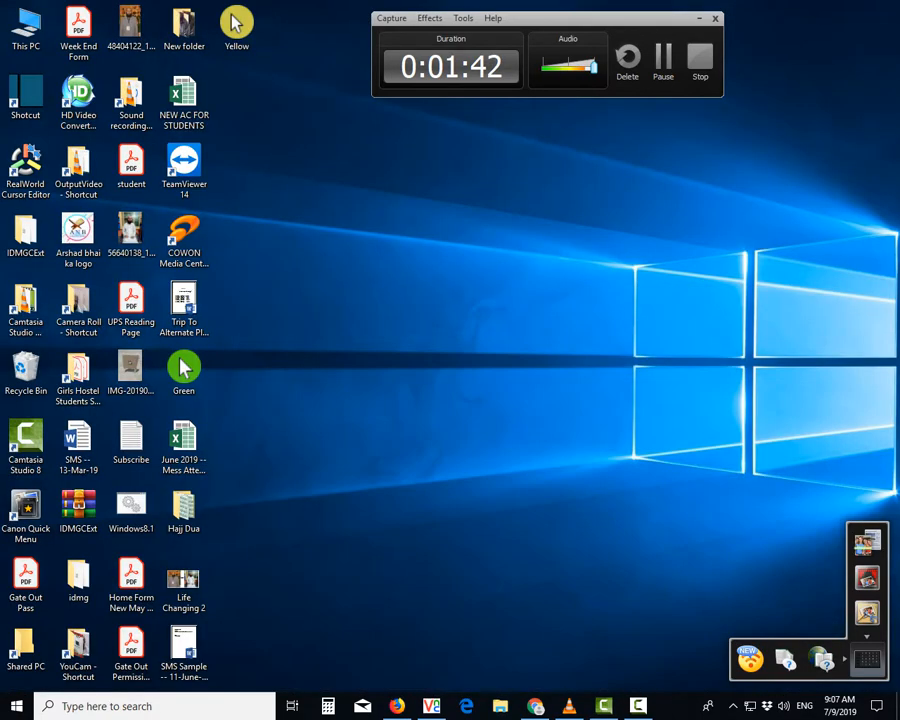
pyautogui.click(536, 706)
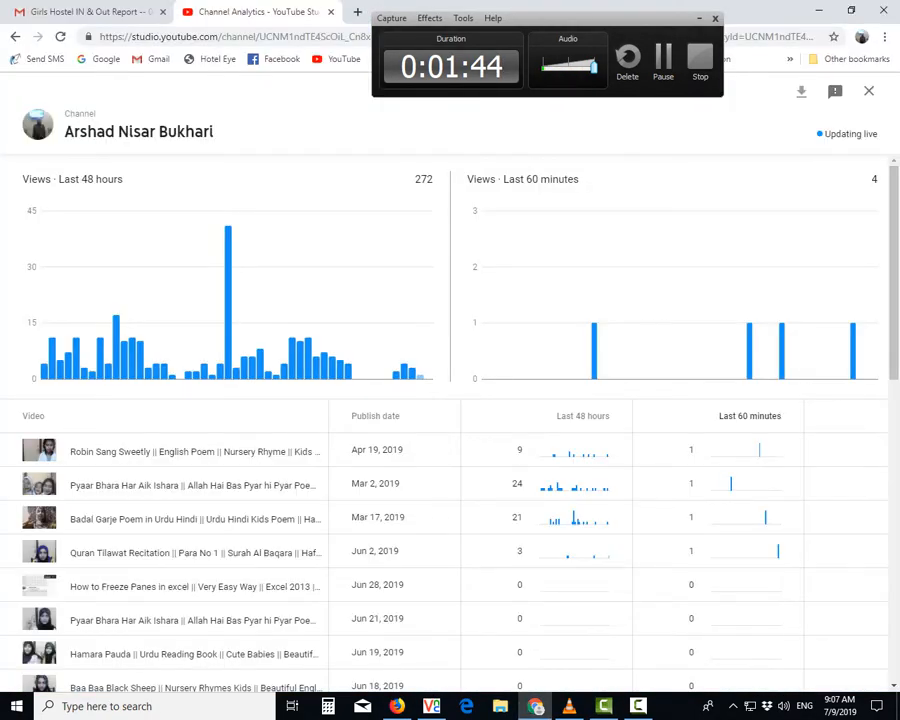
pyautogui.click(818, 10)
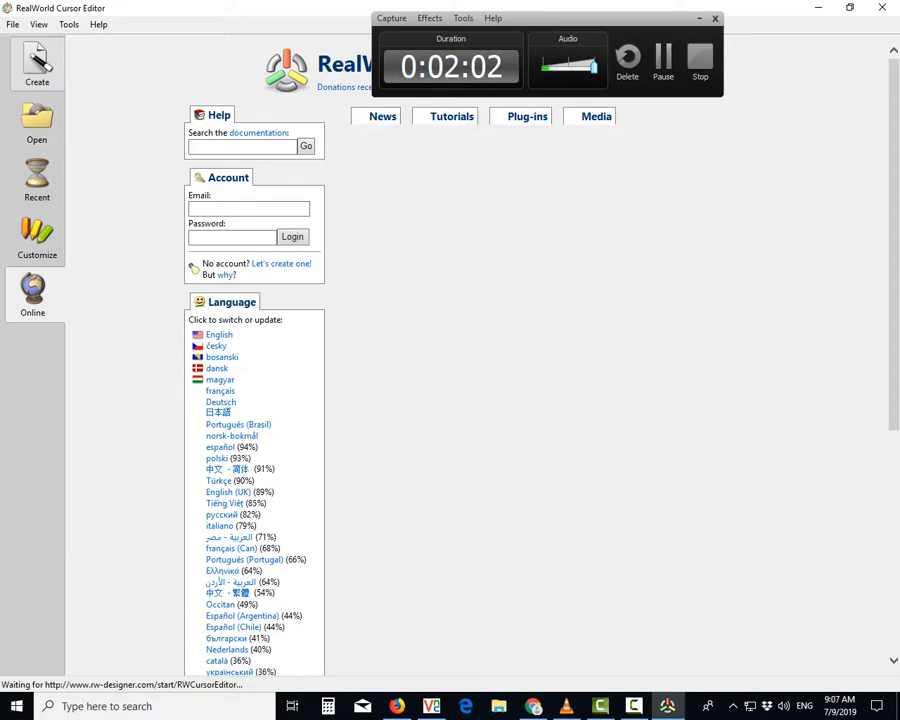
# Create a new mouse cursor in RealWorld Cursor Editor with canvas size 32 and 32-bit smooth-edge color depth
pyautogui.click(37, 64)
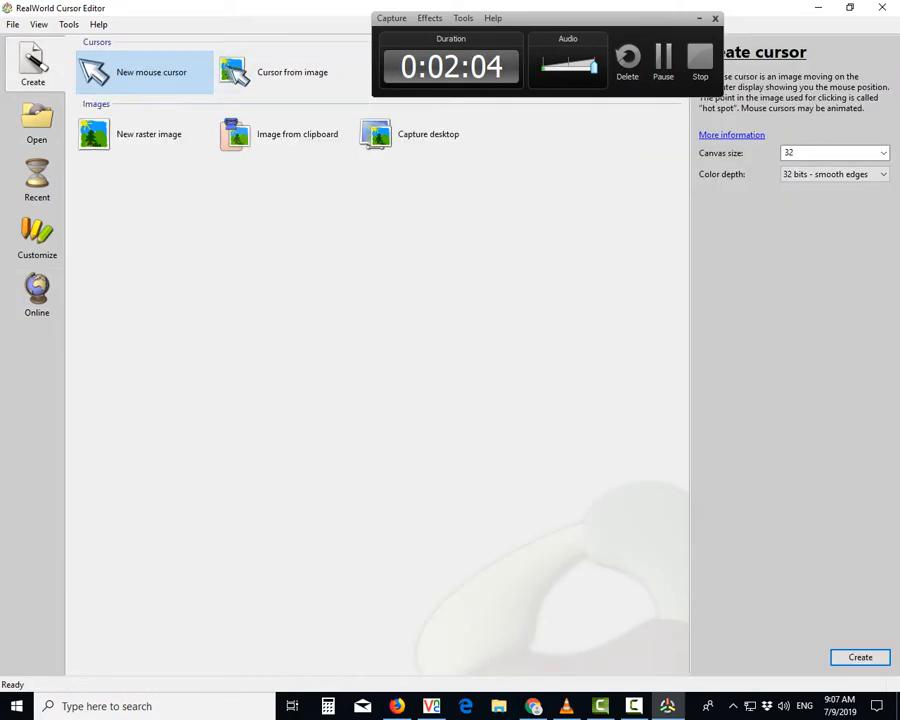
pyautogui.moveTo(597, 18); pyautogui.dragTo(652, 3)
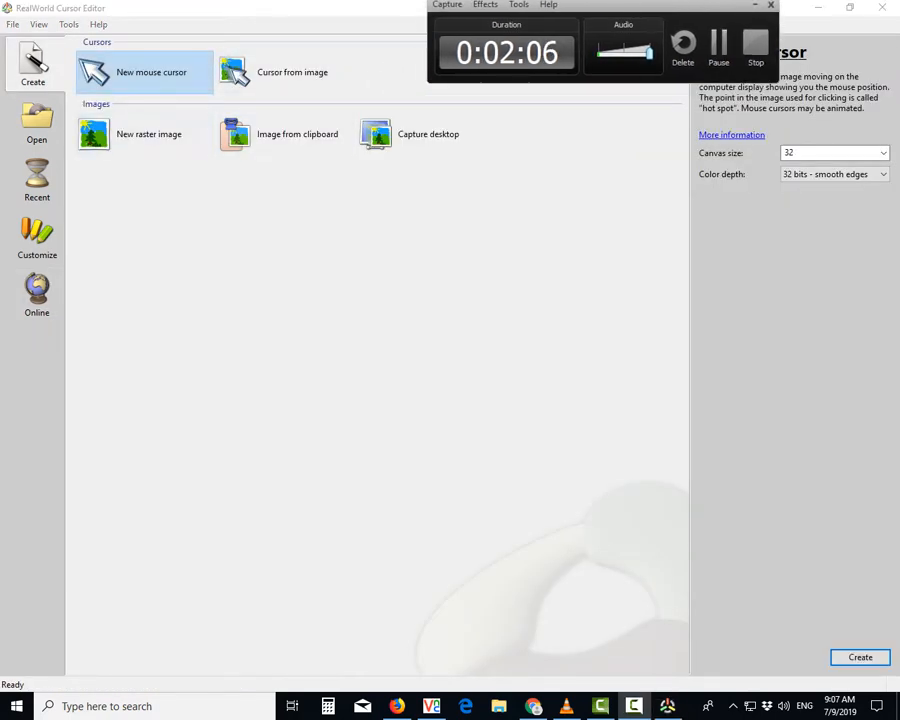
pyautogui.doubleClick(144, 72)
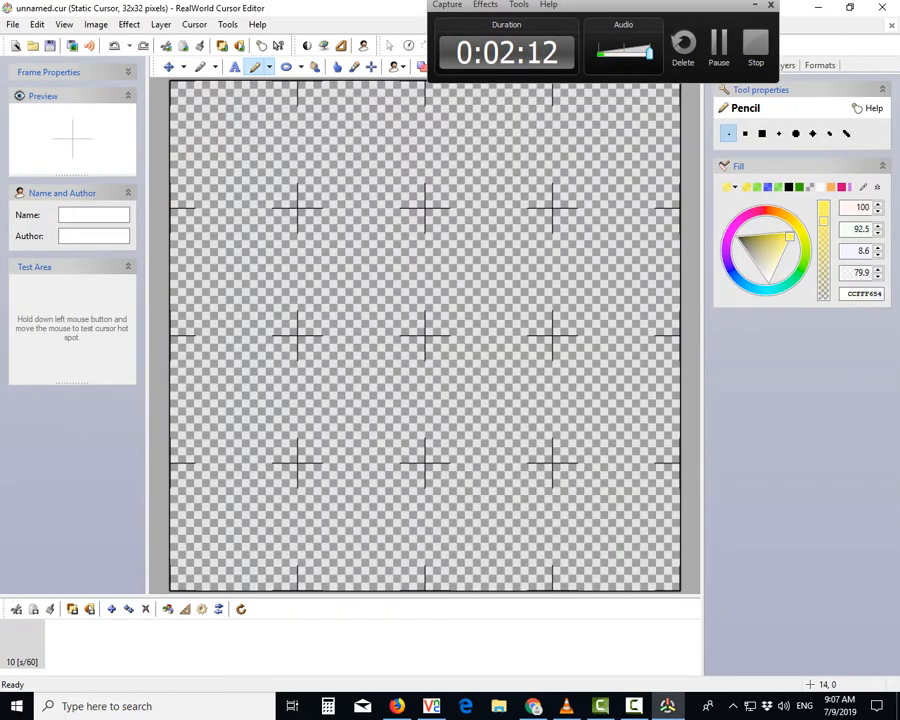
# Add an up-left arrow shape with a black outline and white fill to the empty cursor canvas, adjusting its tail size
pyautogui.moveTo(650, 5); pyautogui.dragTo(695, 102)
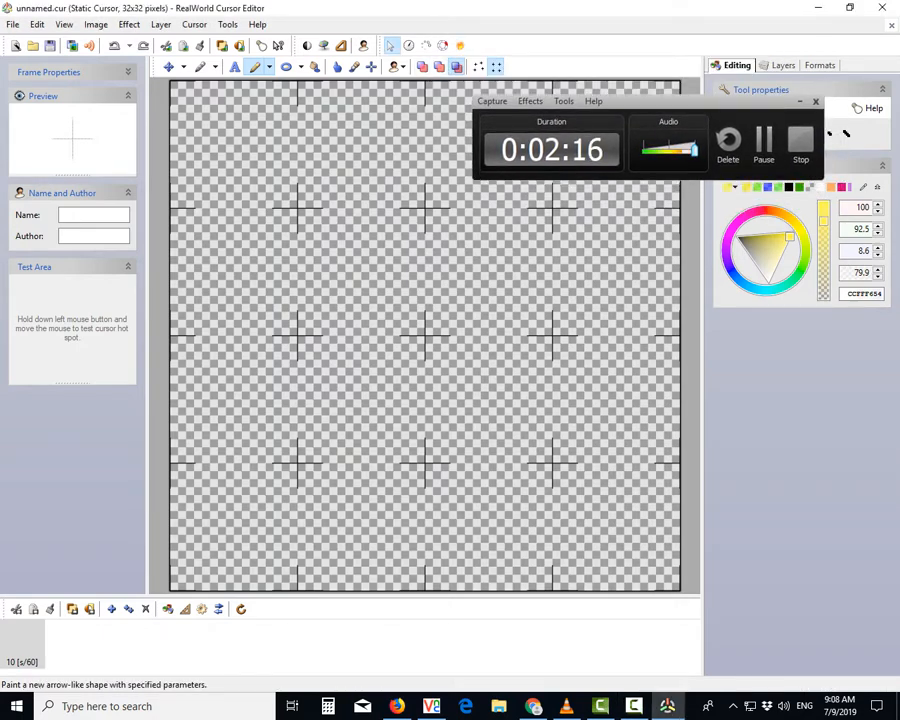
pyautogui.click(255, 66)
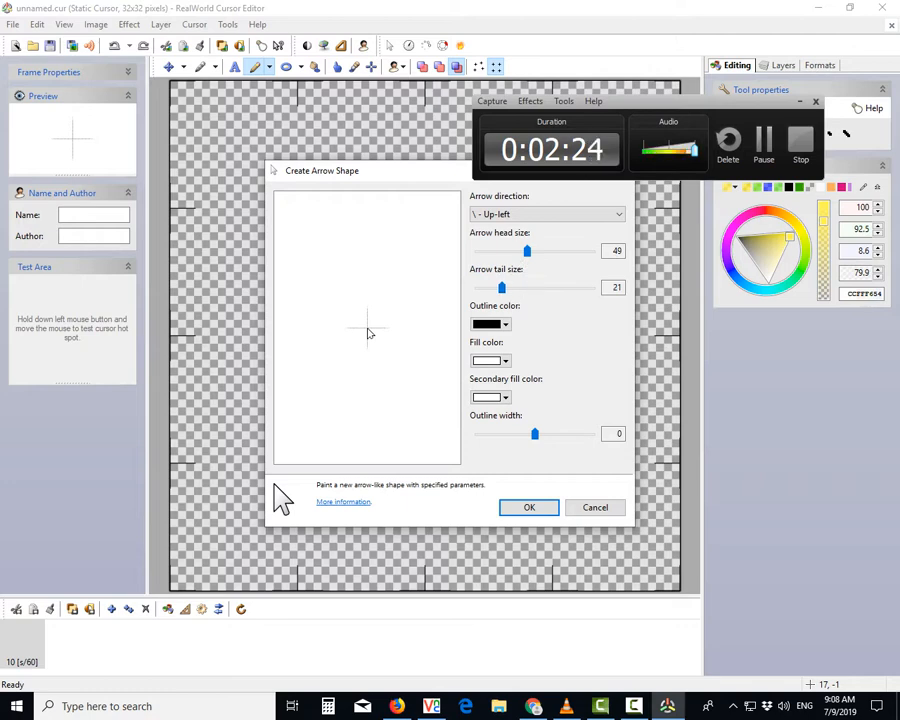
pyautogui.moveTo(503, 287); pyautogui.dragTo(515, 287)
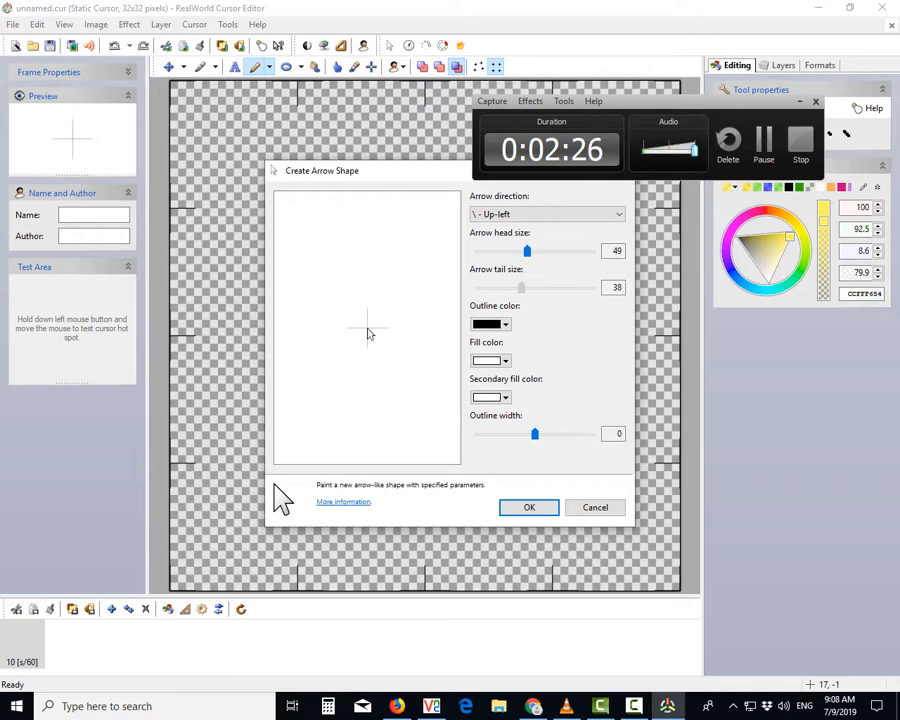
pyautogui.press('Return')
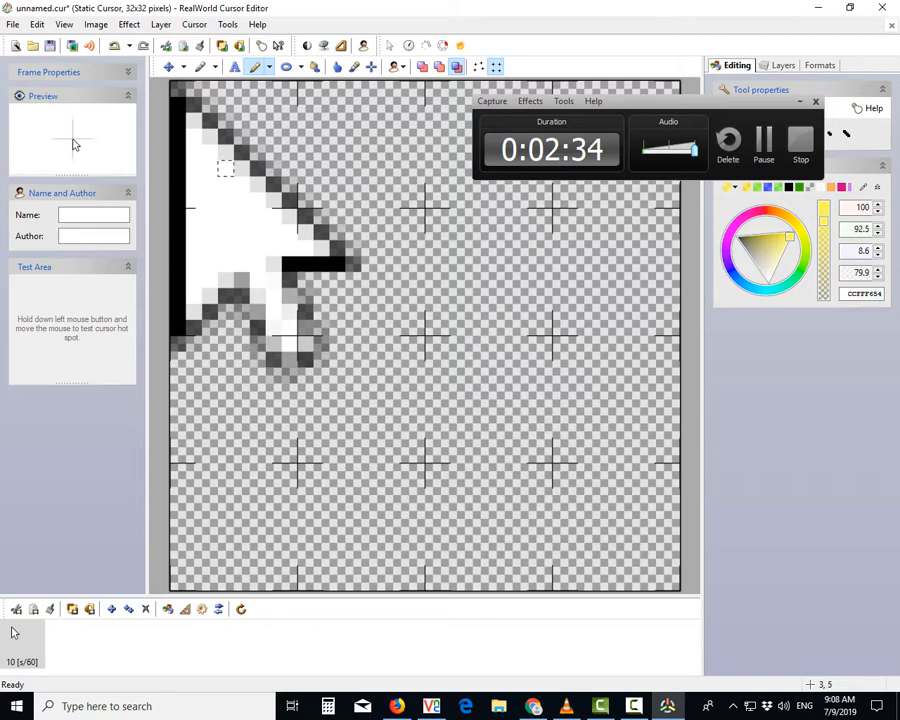
# Move the arrow picture from the canvas's upper-left corner to the middle of the canvas
pyautogui.click(183, 67)
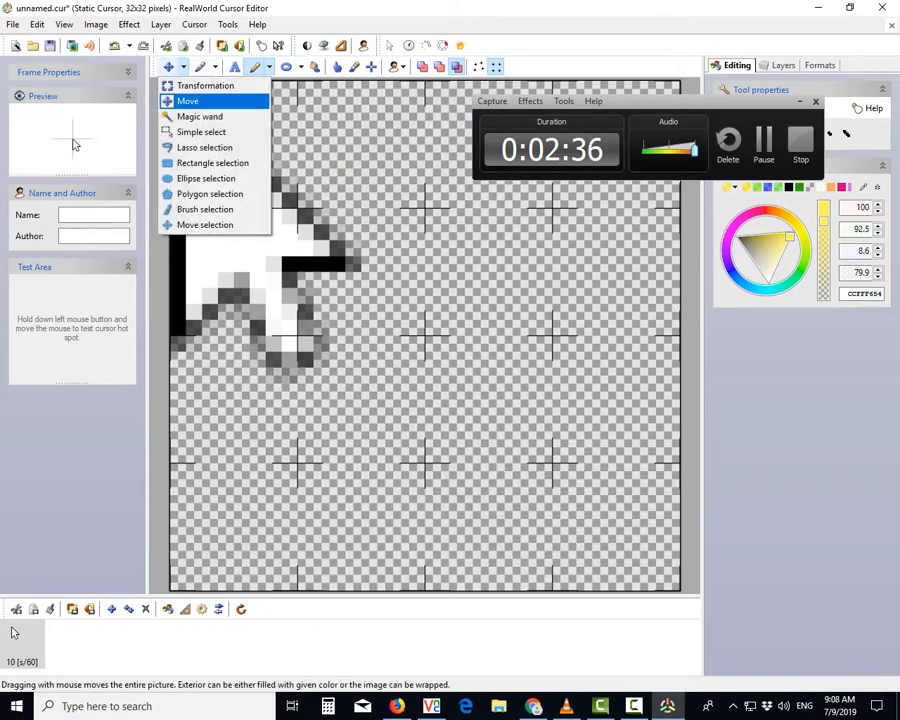
pyautogui.click(203, 101)
pyautogui.moveTo(224, 197); pyautogui.dragTo(384, 340)
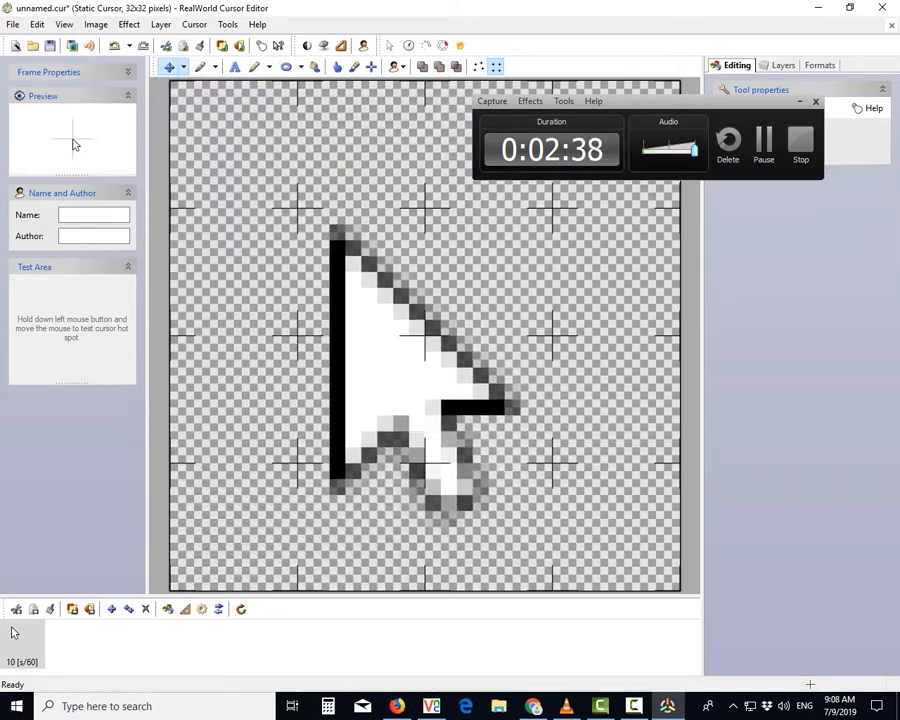
pyautogui.moveTo(375, 285); pyautogui.dragTo(386, 262)
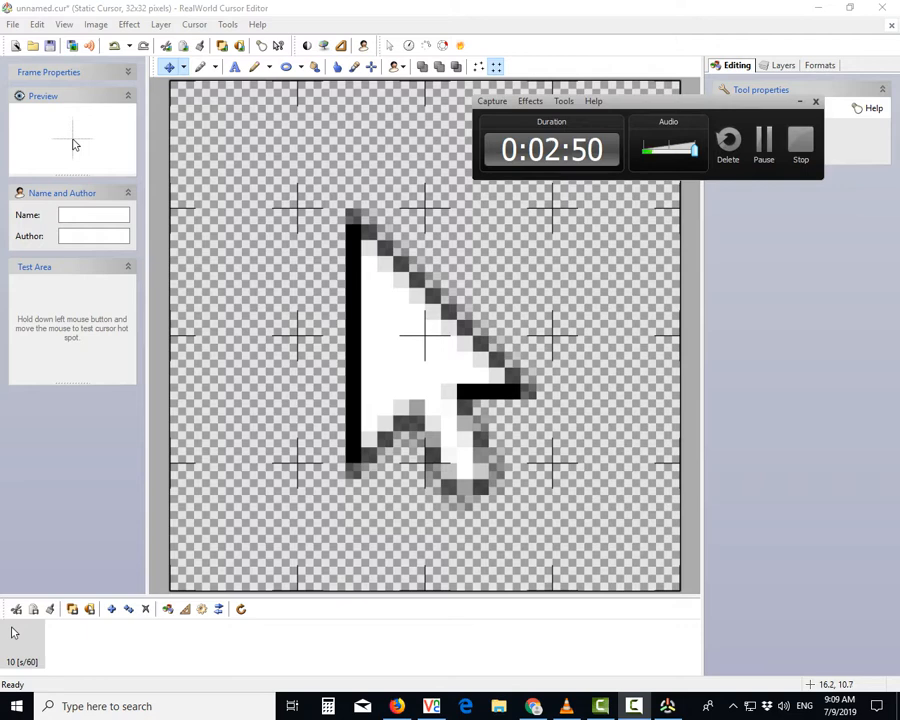
pyautogui.moveTo(699, 101); pyautogui.dragTo(721, 45)
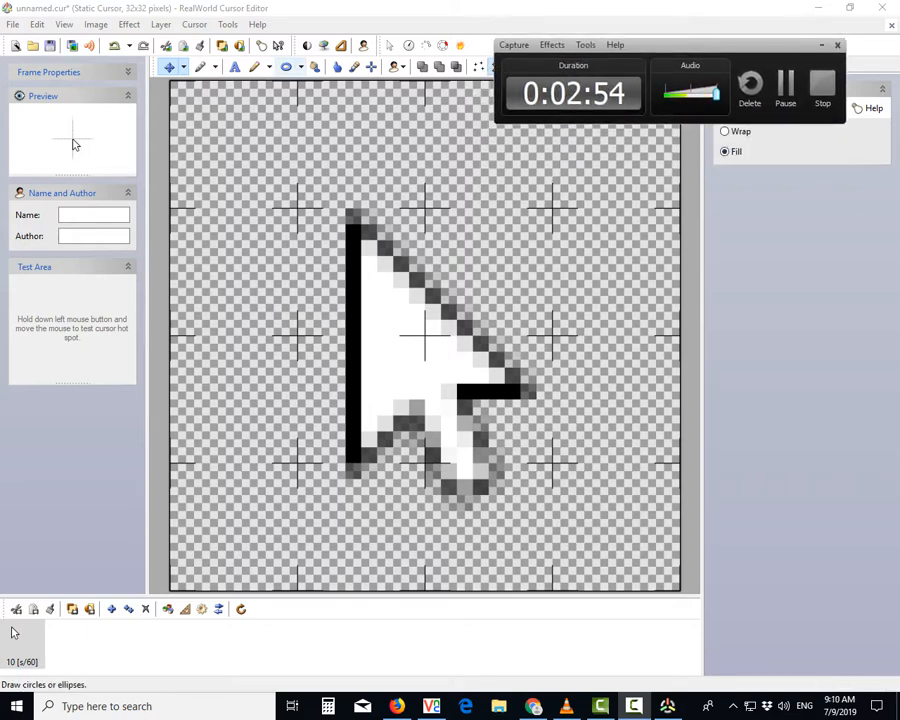
# Draw a semi-transparent yellow (D7FBF230) circle without outline behind the arrow, filling the whole 32x32 canvas
pyautogui.click(299, 67)
pyautogui.click(310, 131)
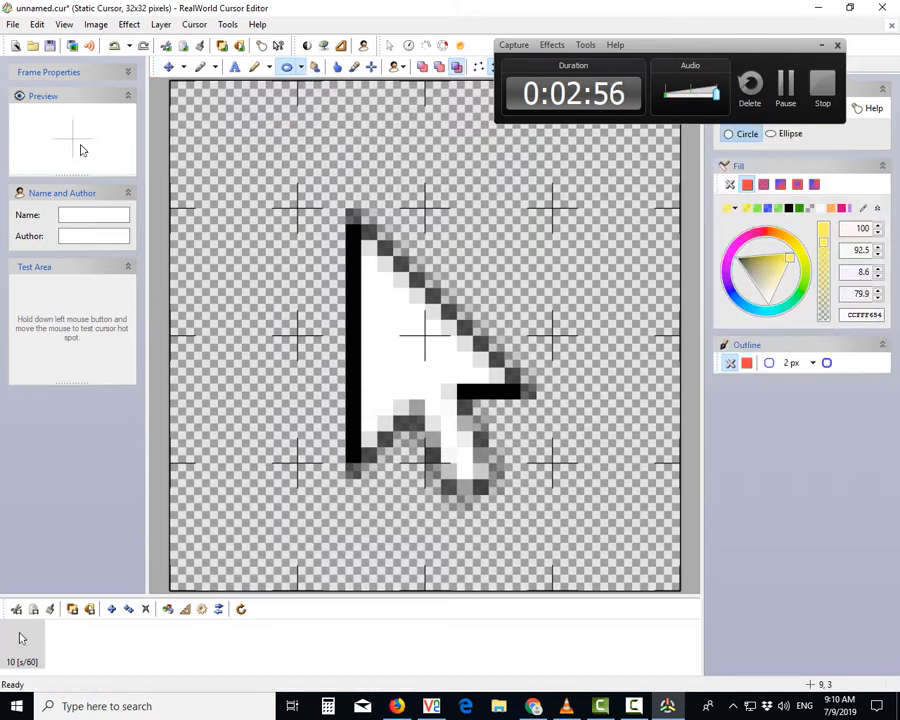
pyautogui.moveTo(721, 45); pyautogui.dragTo(298, 15)
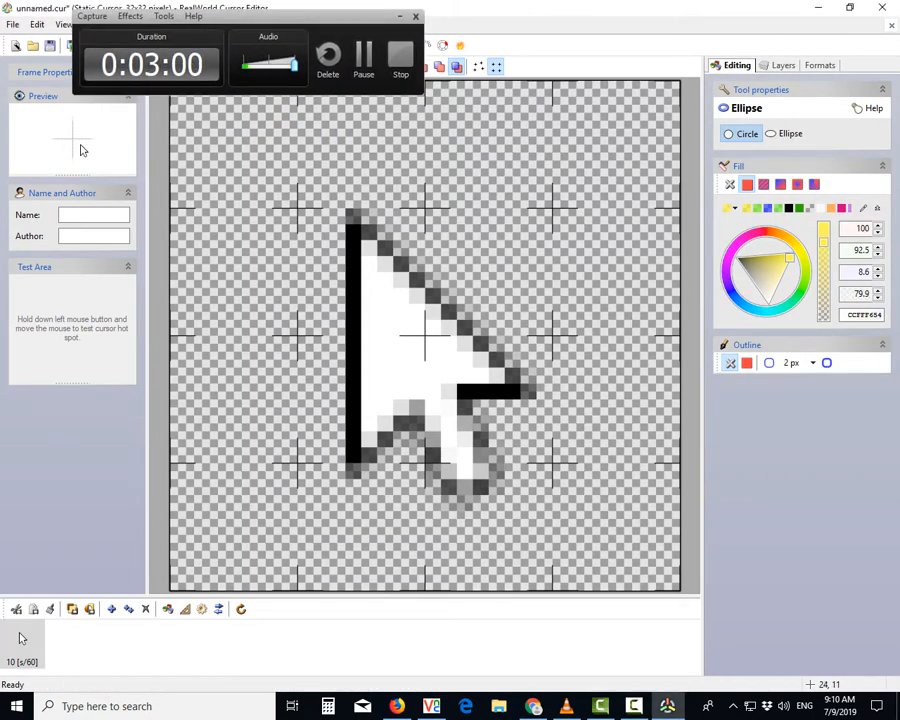
pyautogui.moveTo(298, 15); pyautogui.dragTo(733, 119)
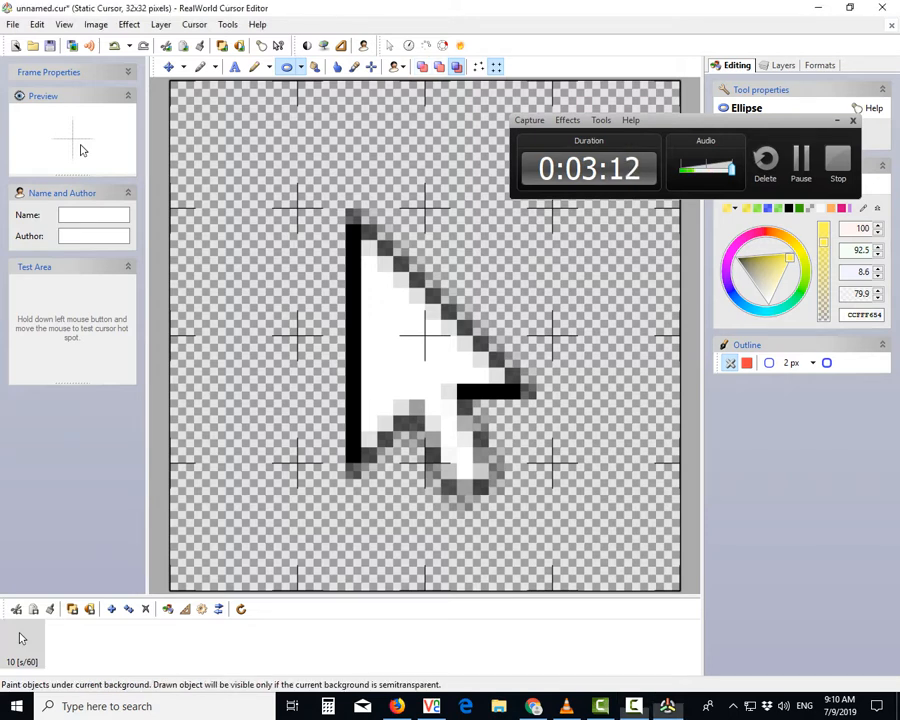
pyautogui.moveTo(680, 121); pyautogui.dragTo(550, 11)
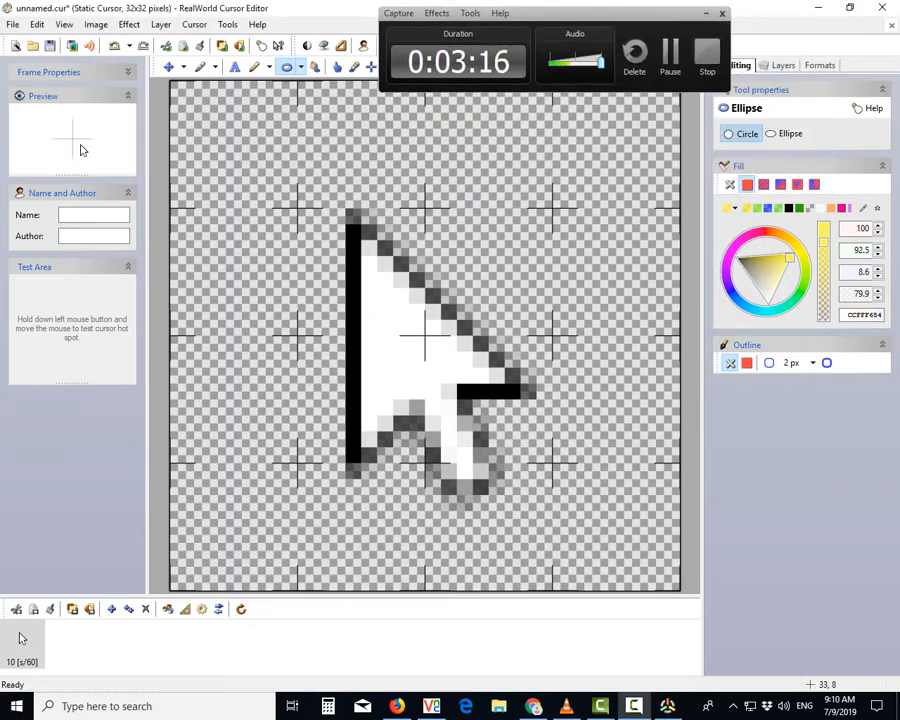
pyautogui.moveTo(789, 258)
pyautogui.mouseDown()
pyautogui.moveTo(751, 258)
pyautogui.moveTo(824, 237)
pyautogui.mouseUp()
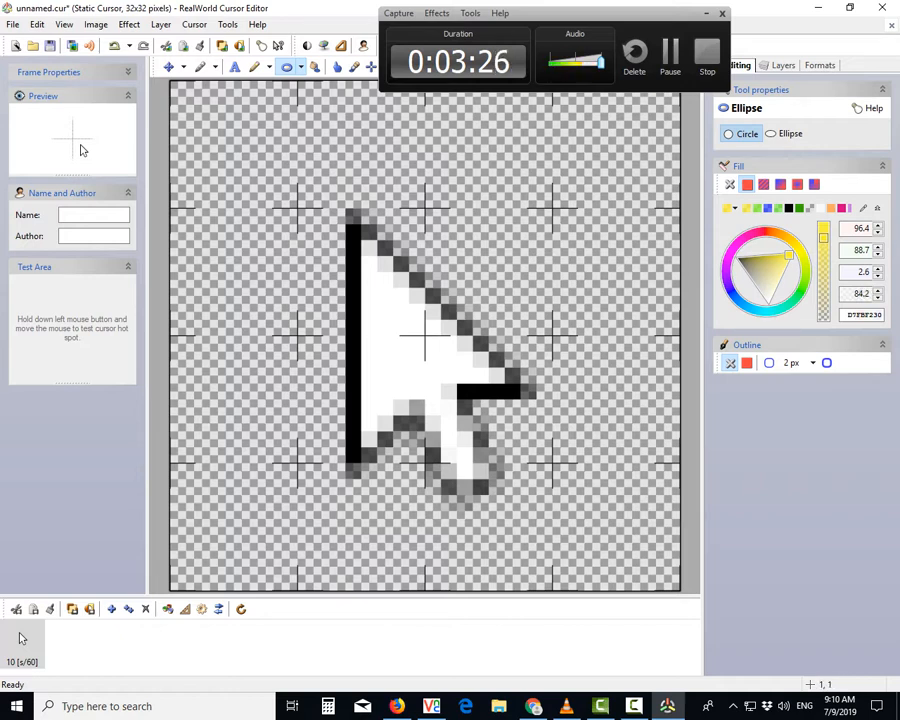
pyautogui.moveTo(178, 88); pyautogui.dragTo(658, 584)
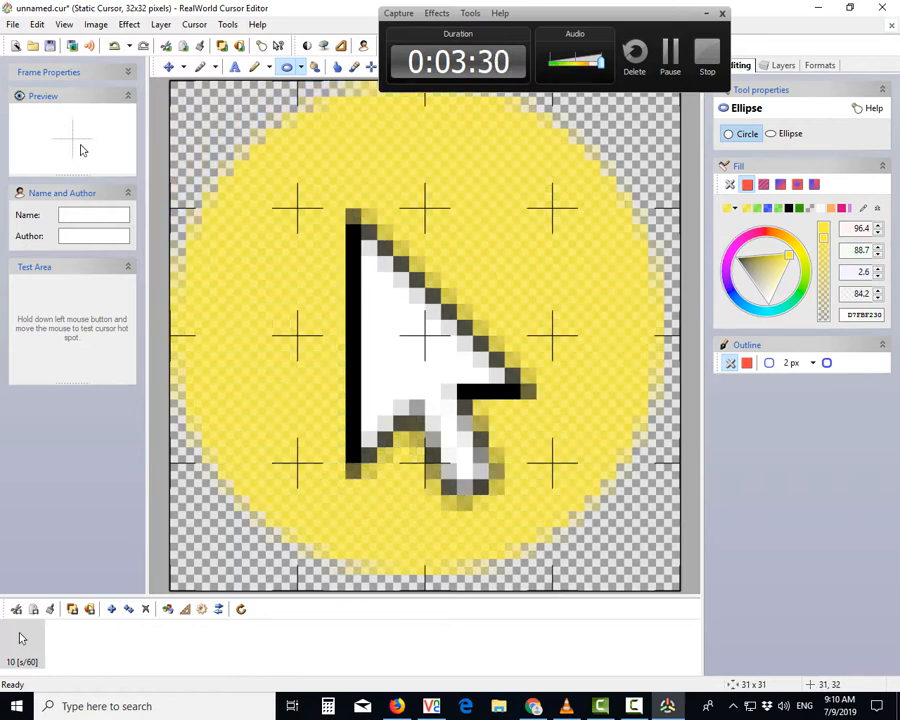
pyautogui.moveTo(674, 600)
pyautogui.mouseDown()
pyautogui.moveTo(690, 616)
pyautogui.moveTo(688, 586)
pyautogui.mouseUp()
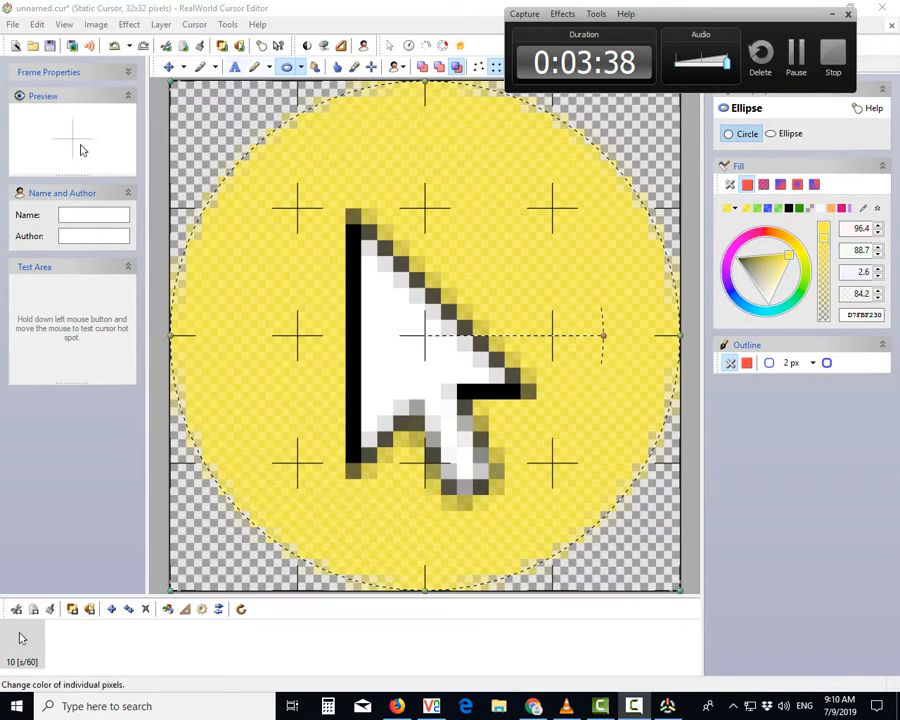
pyautogui.click(255, 67)
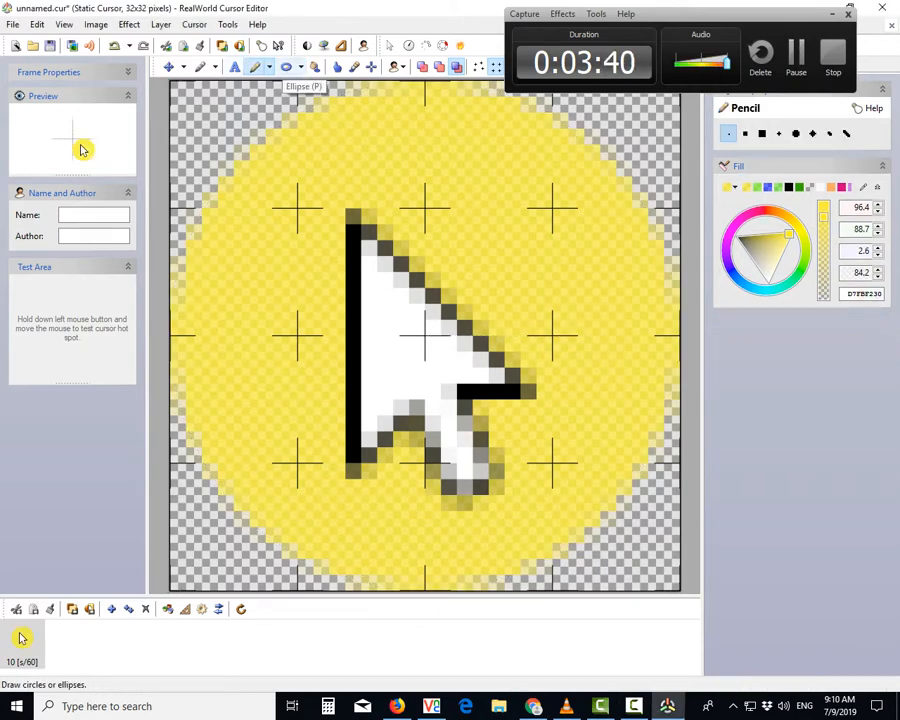
pyautogui.click(287, 67)
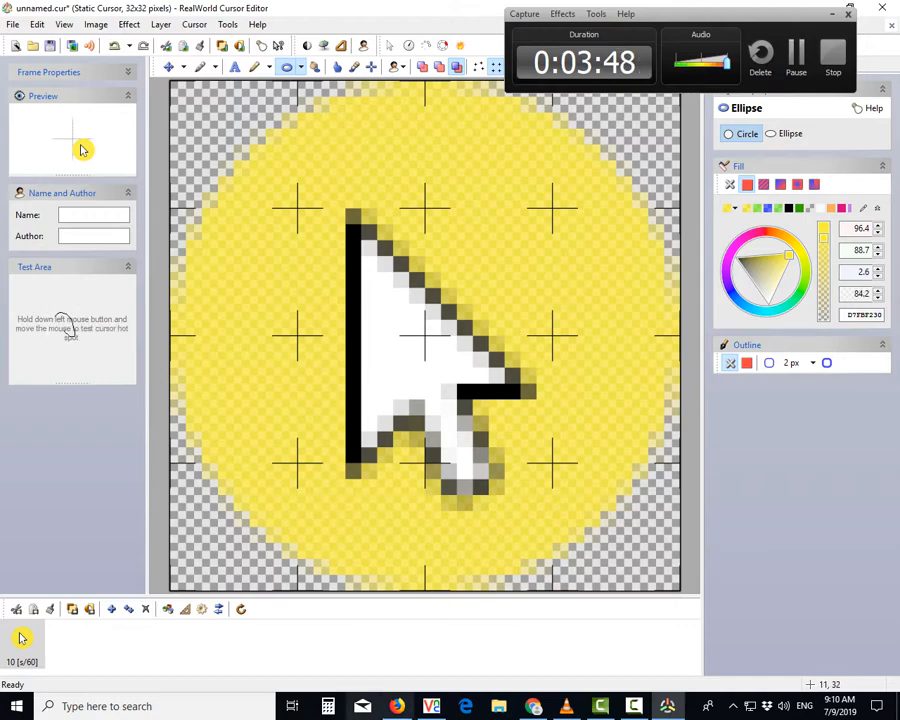
# Switch to the YouTube channel page in Firefox, browse through its uploaded videos and return to RealWorld Cursor Editor
pyautogui.hotkey('alt', 'Tab')
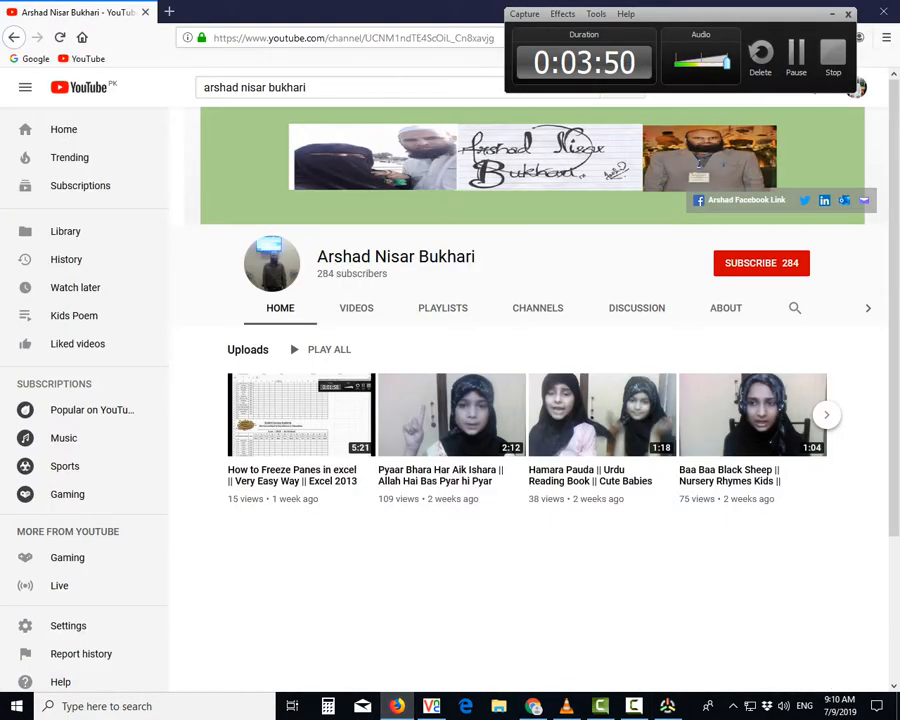
pyautogui.click(356, 307)
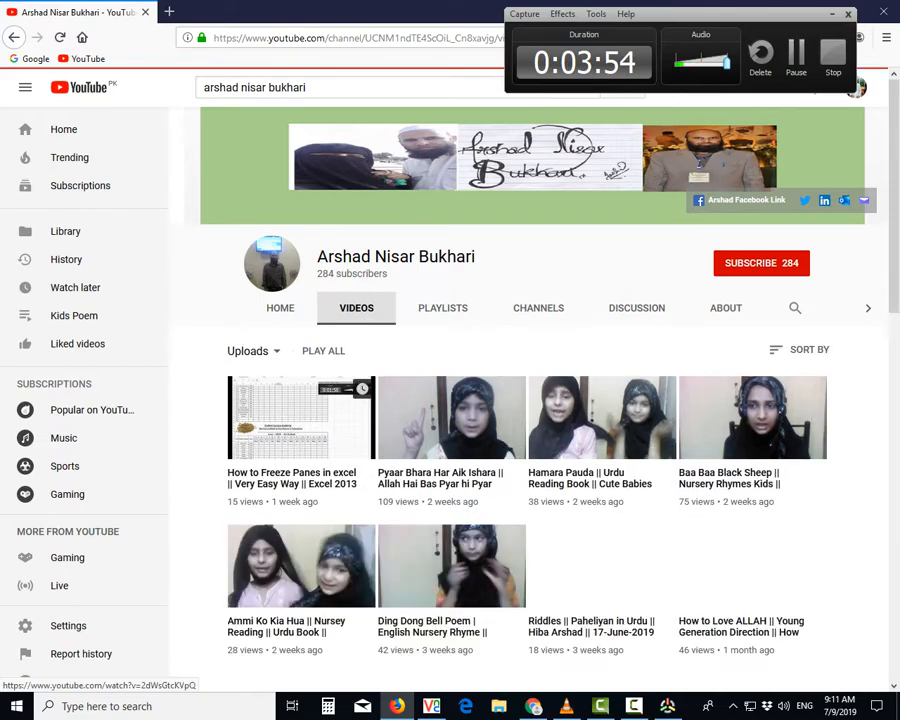
pyautogui.scroll(-2, 452, 400)
pyautogui.scroll(-5, 452, 400)
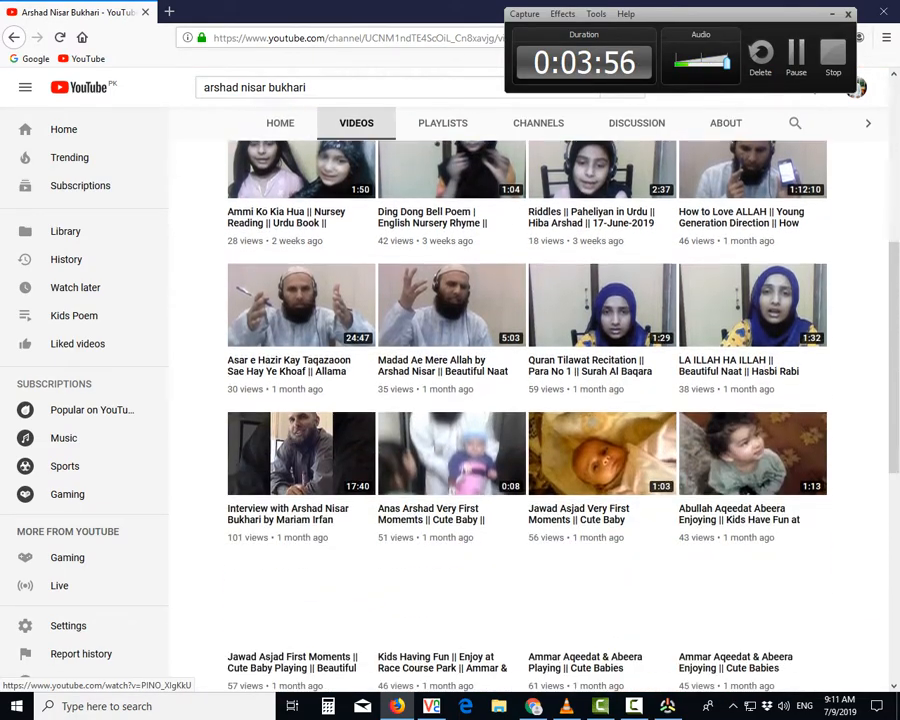
pyautogui.scroll(7, 452, 400)
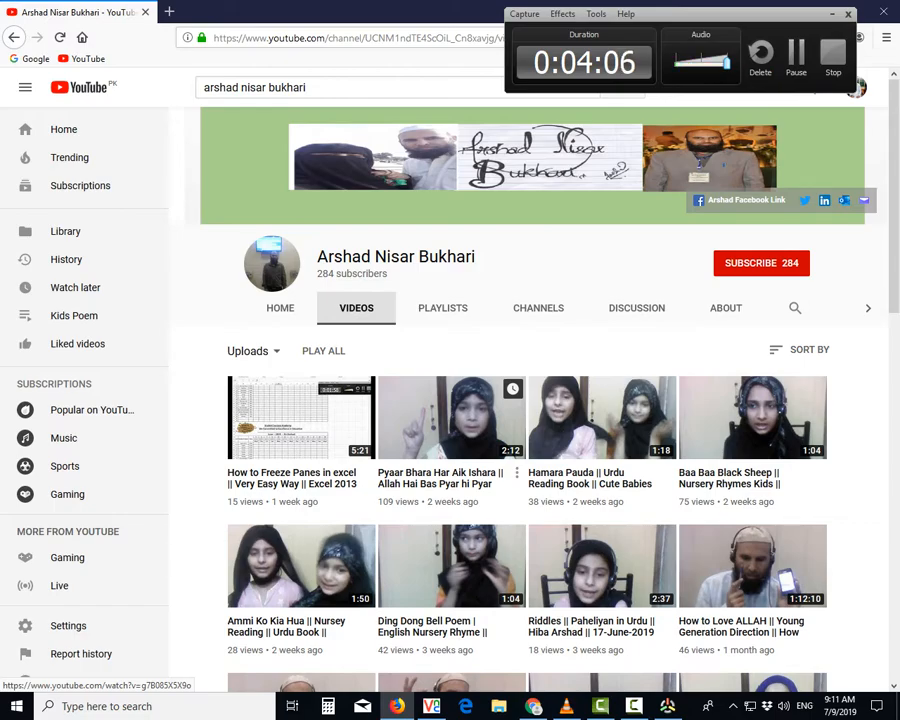
pyautogui.scroll(-6, 450, 420)
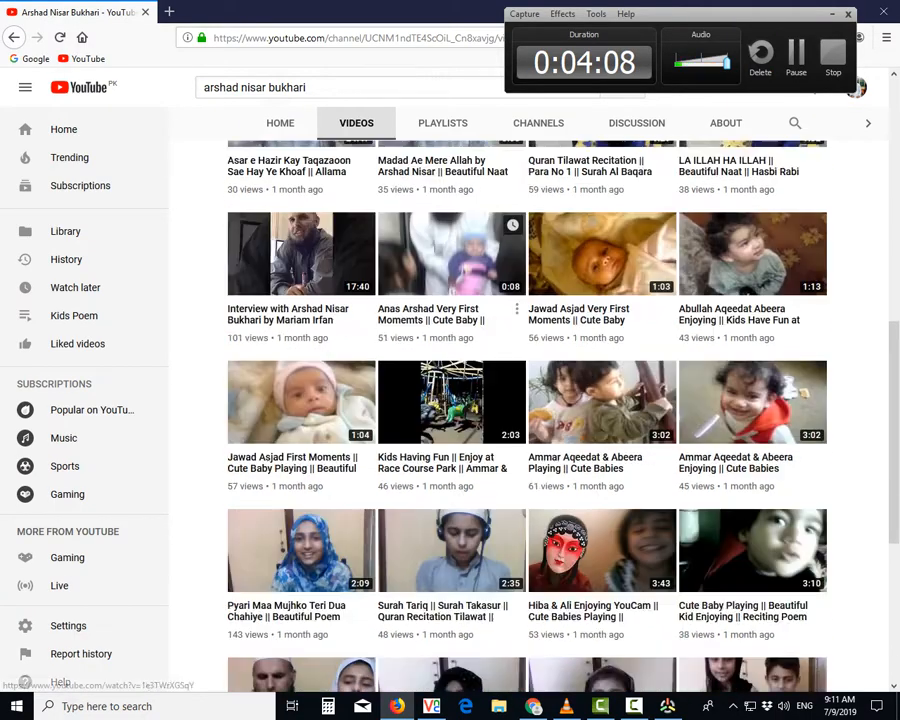
pyautogui.scroll(-3, 527, 420)
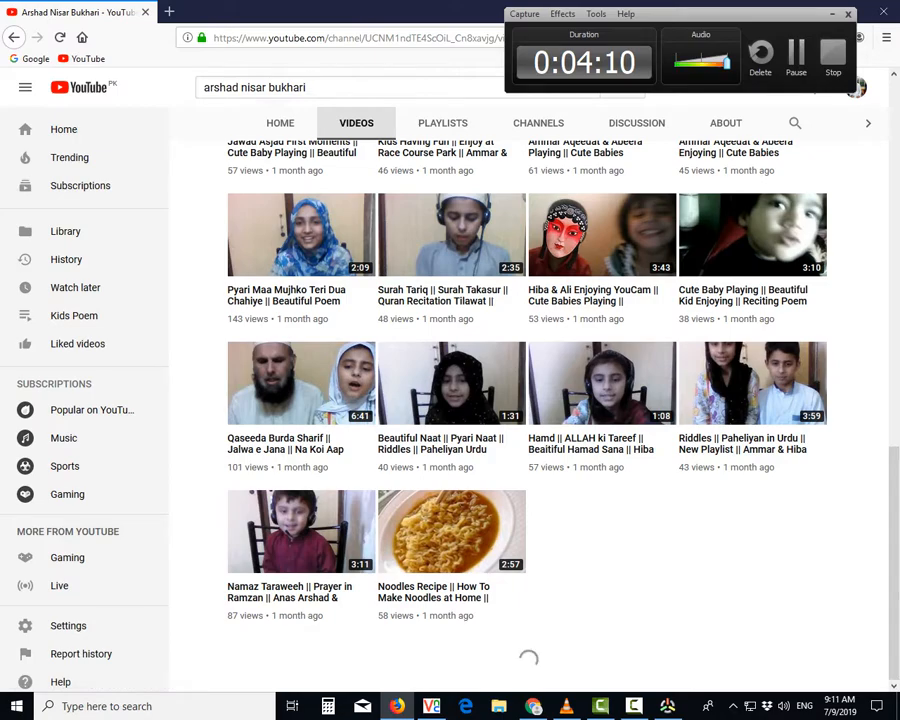
pyautogui.scroll(10, 451, 553)
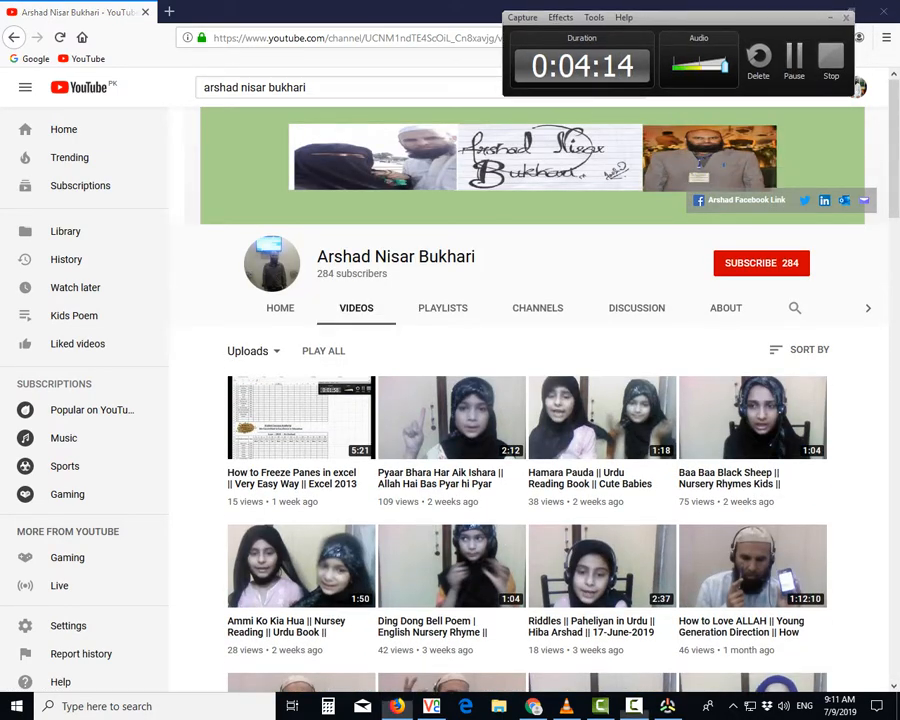
pyautogui.moveTo(680, 17); pyautogui.dragTo(656, 33)
pyautogui.click(822, 11)
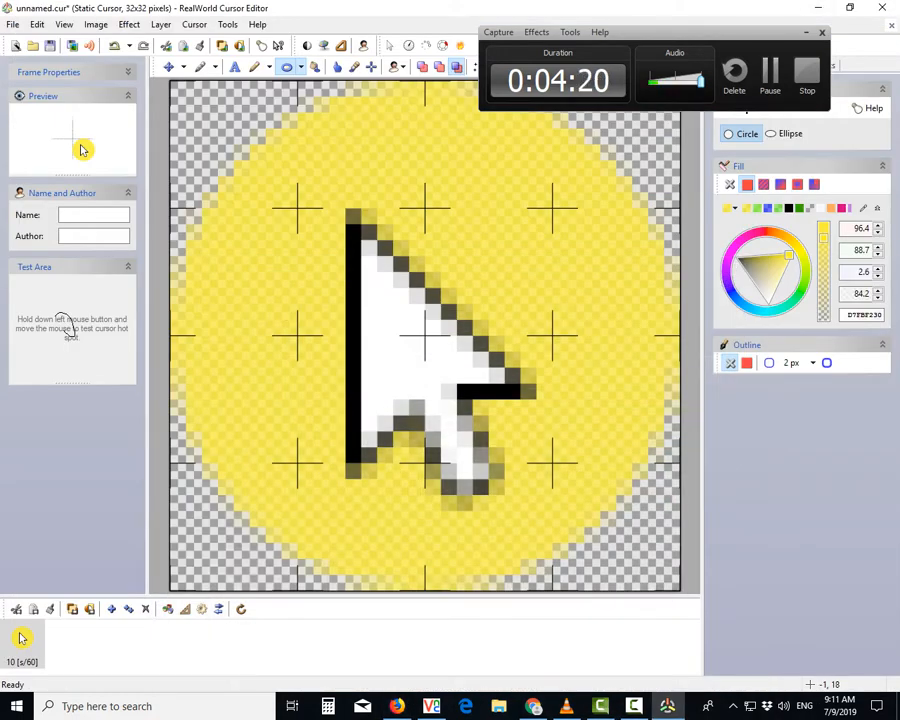
# Test the cursor's hot spot in the test area and save the cursor to the Desktop as Yelloww.cur
pyautogui.moveTo(70, 335)
pyautogui.mouseDown()
pyautogui.moveTo(60, 349)
pyautogui.moveTo(84, 322)
pyautogui.moveTo(88, 333)
pyautogui.mouseUp()
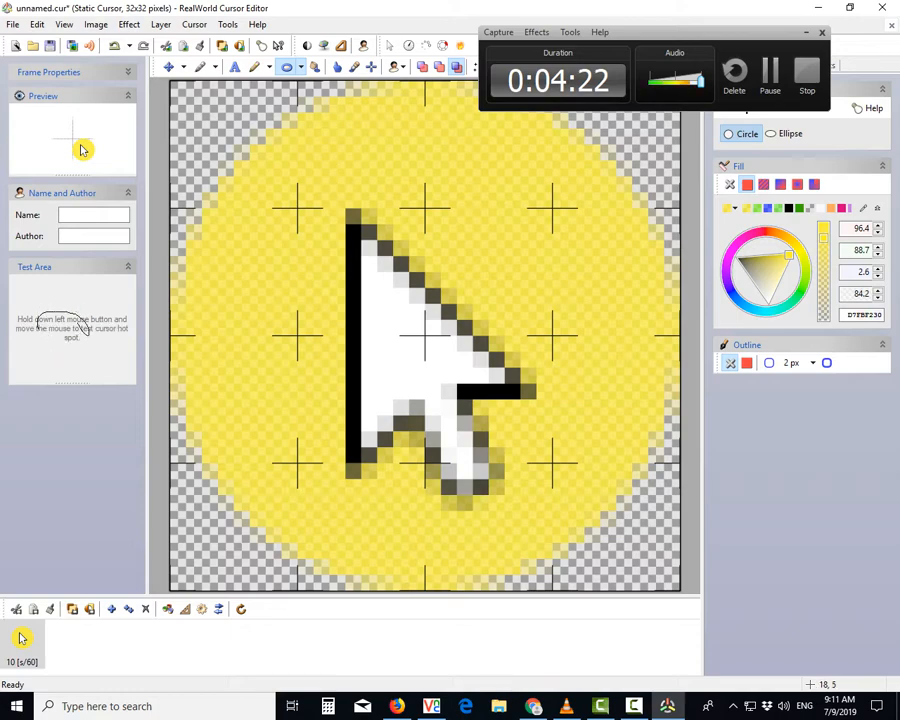
pyautogui.moveTo(552, 52); pyautogui.dragTo(570, 37)
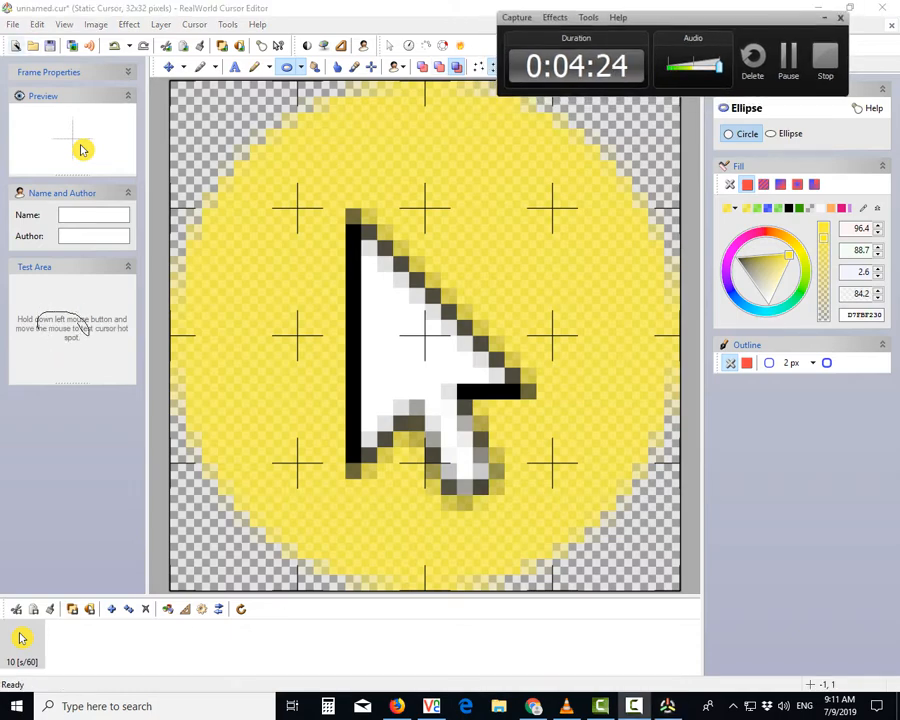
pyautogui.press('alt')
pyautogui.press('f')
pyautogui.press('Down')
pyautogui.press('Down')
pyautogui.press('Return')
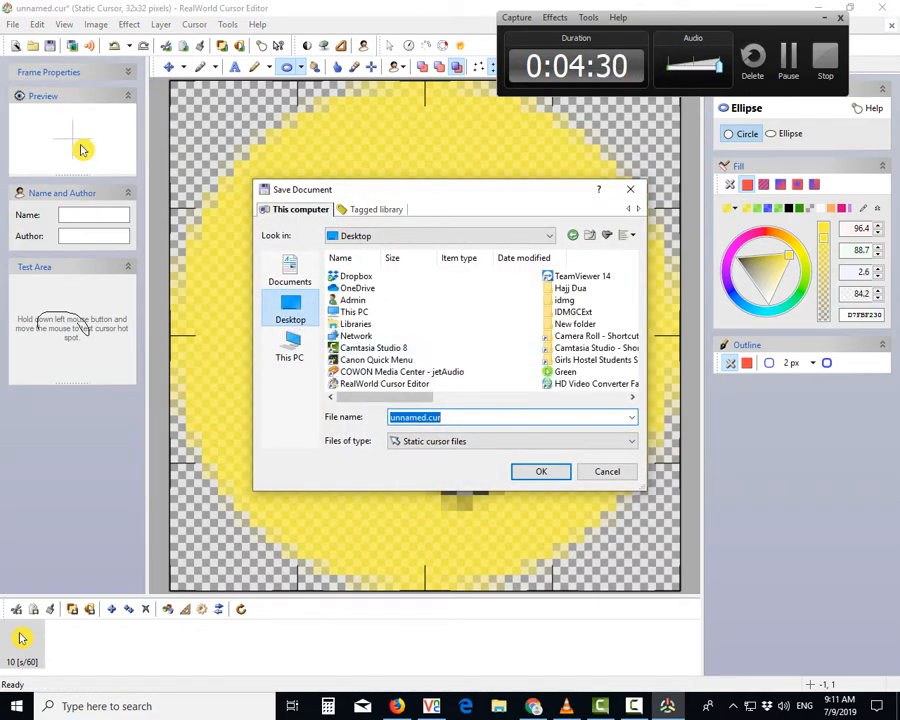
pyautogui.click(441, 417)
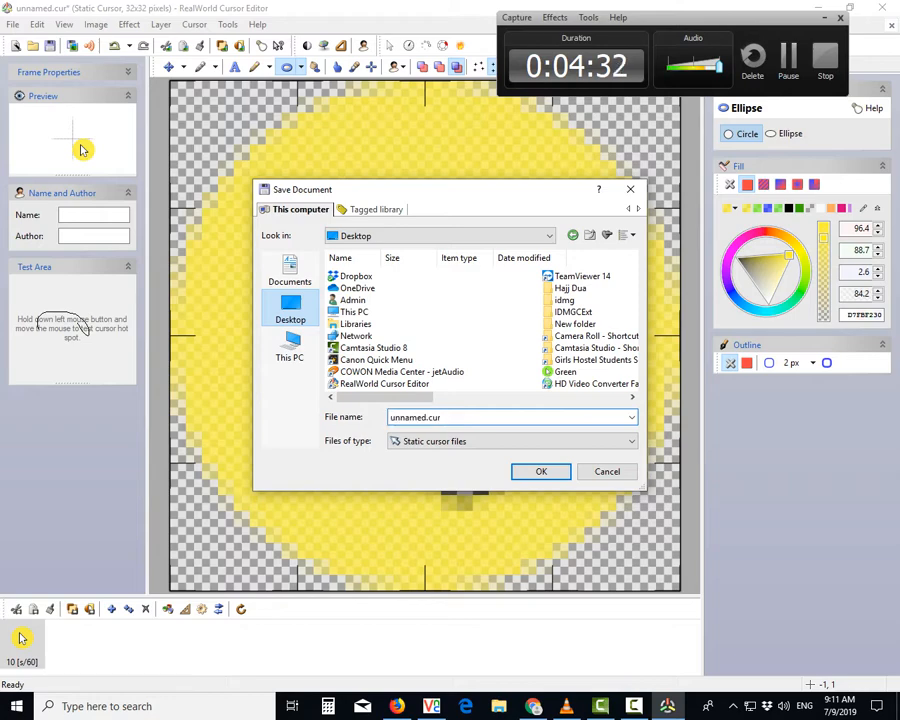
pyautogui.press('Delete')
pyautogui.press('Delete')
pyautogui.press('Delete')
pyautogui.press('Delete')
pyautogui.press('Delete')
pyautogui.press('Delete')
pyautogui.press('Delete')
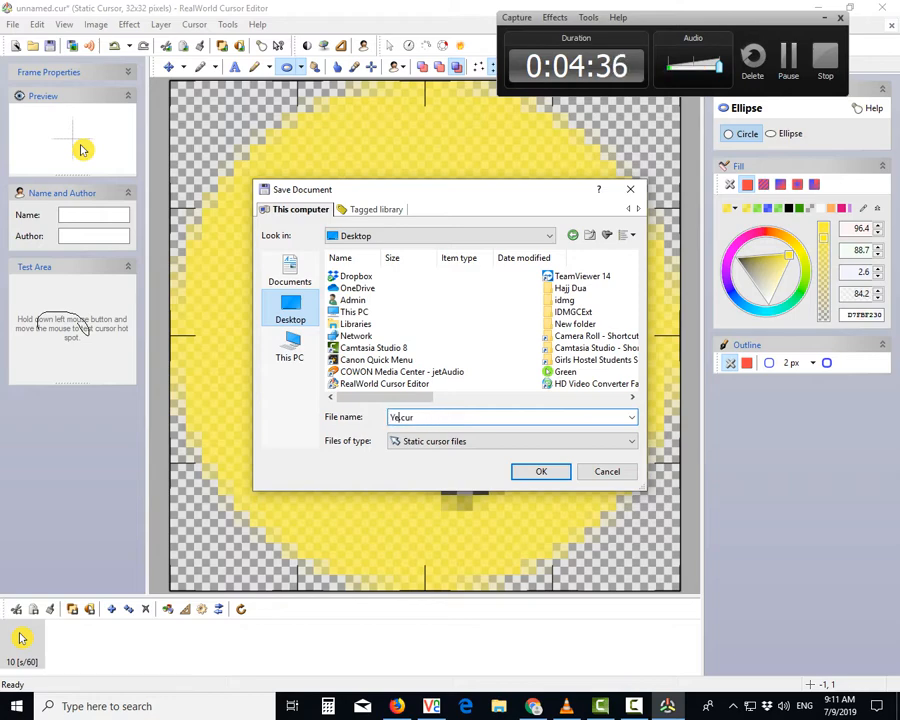
pyautogui.write('Yellowww')
pyautogui.press('Return')
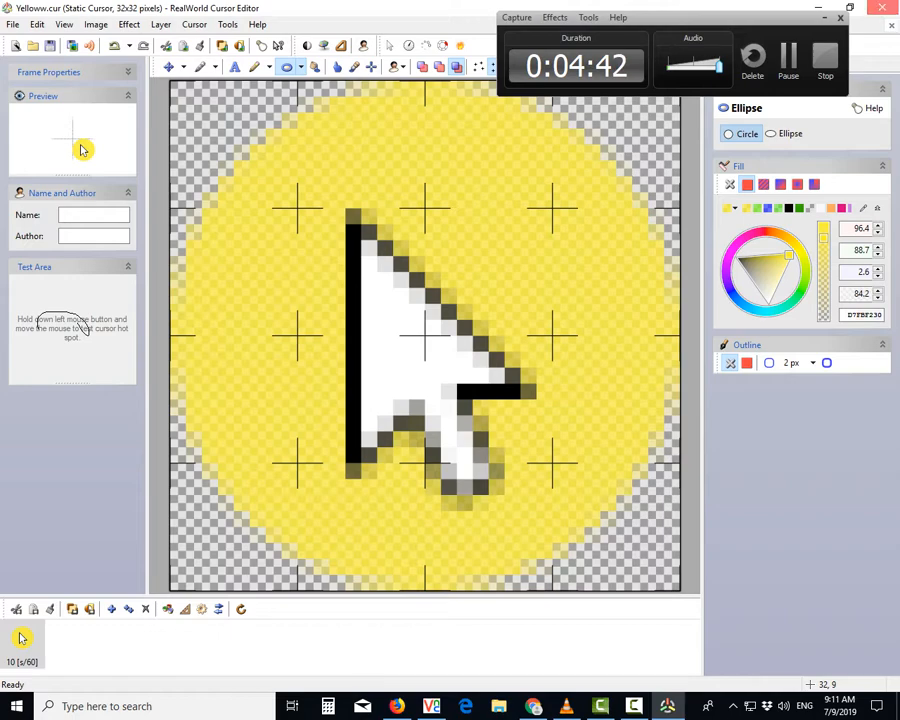
# Close the cursor editor, minimize the browser window and locate the Yelloww cursor file on the desktop
pyautogui.hotkey('alt', 'Tab')
pyautogui.moveTo(718, 17); pyautogui.dragTo(707, 42)
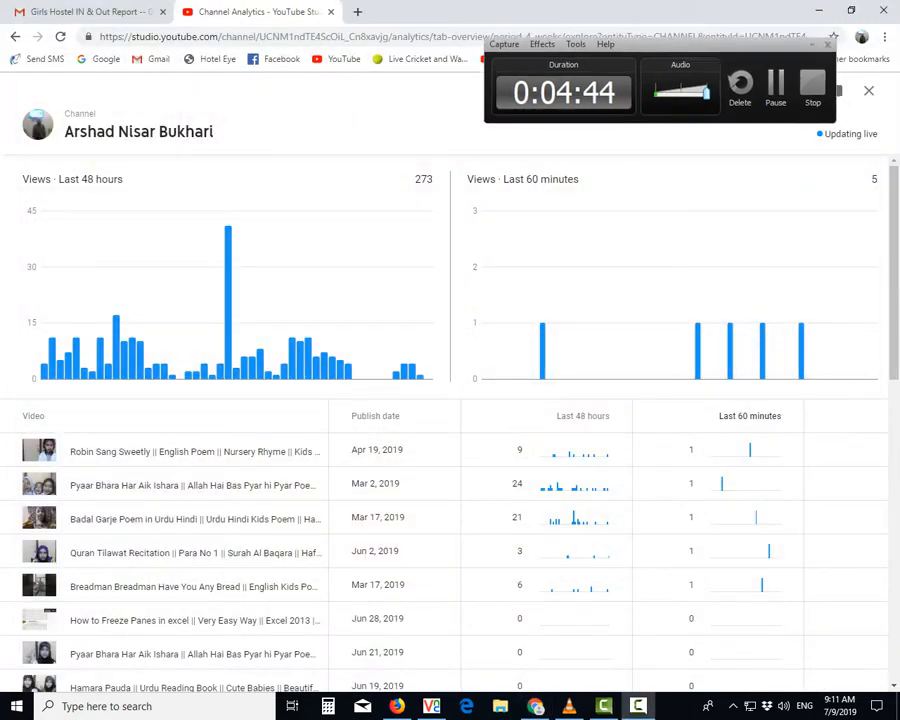
pyautogui.click(818, 10)
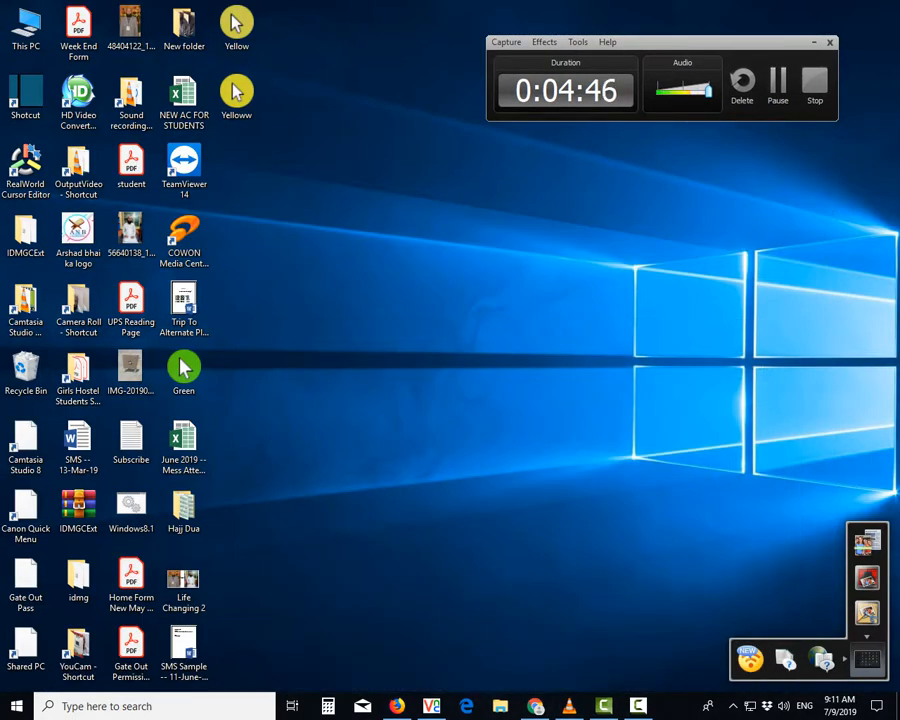
pyautogui.click(236, 96)
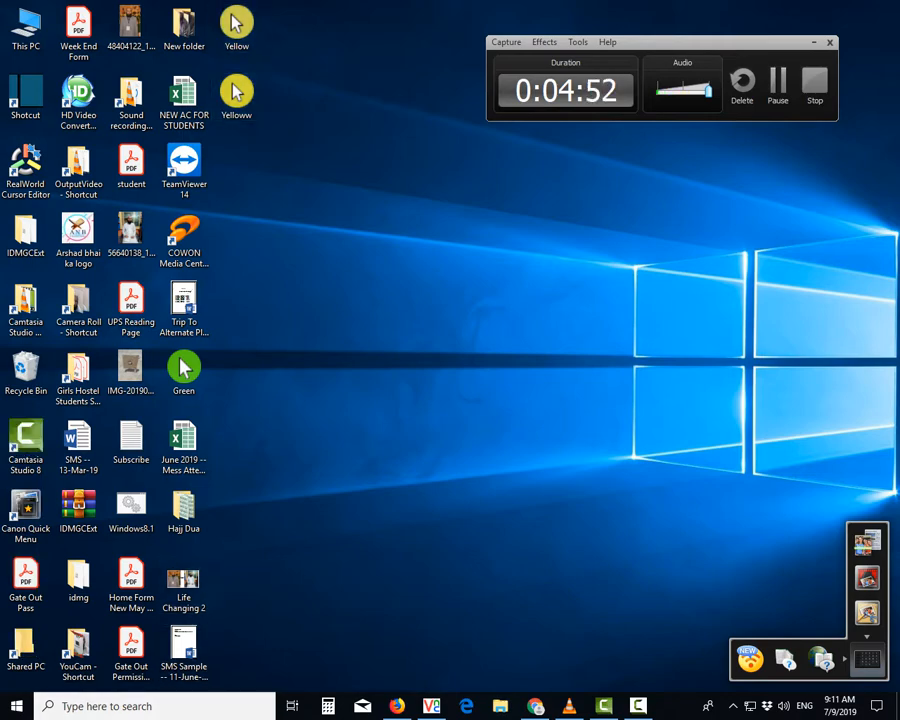
# Search Windows for "change how the mouse" and open the mouse pointer settings from the result
pyautogui.click(154, 706)
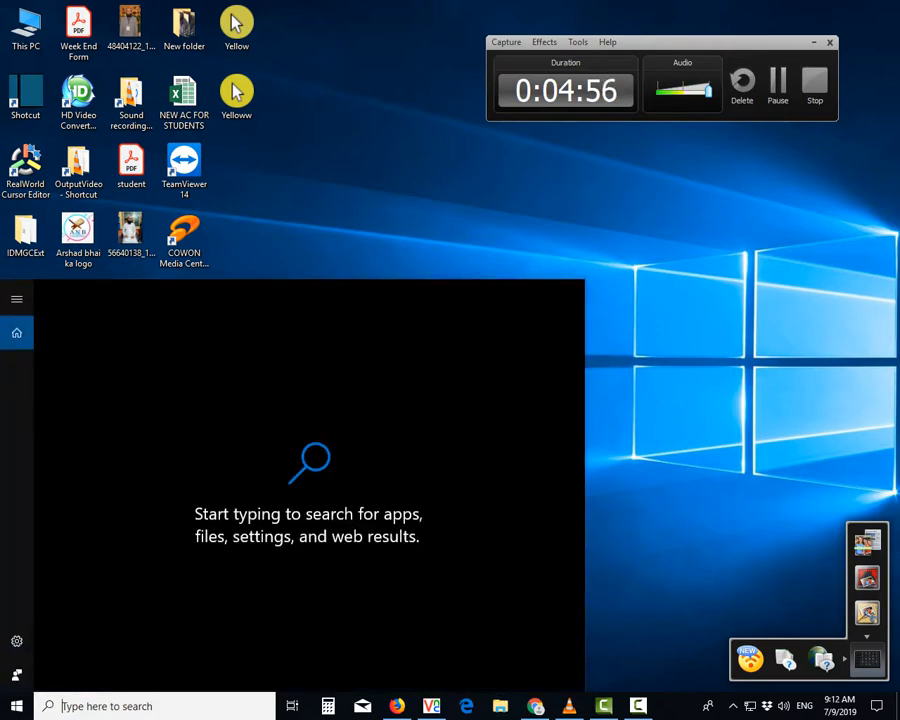
pyautogui.write('chang')
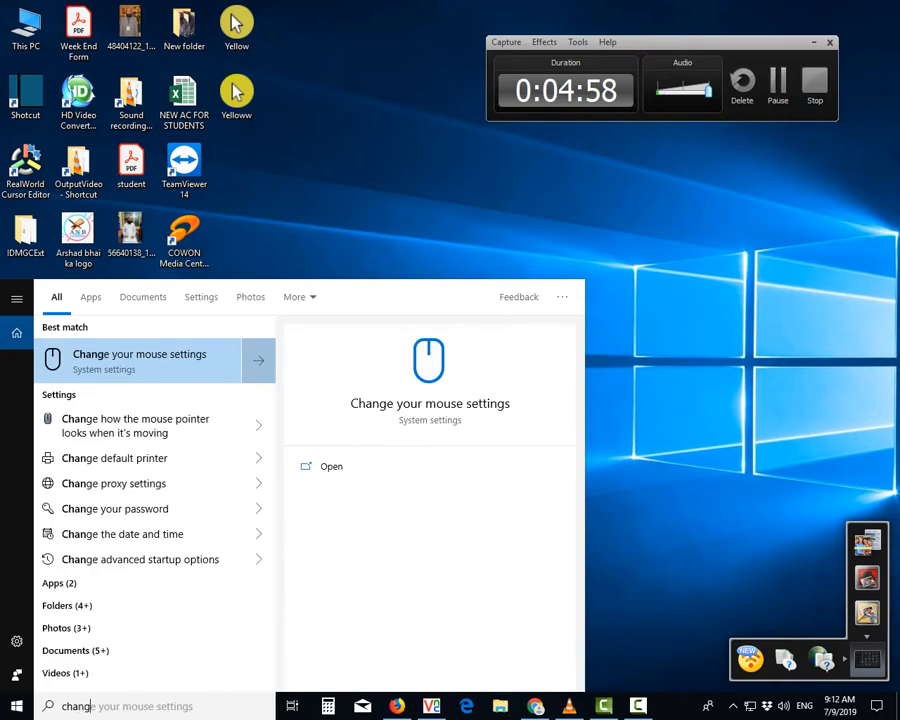
pyautogui.write('e how')
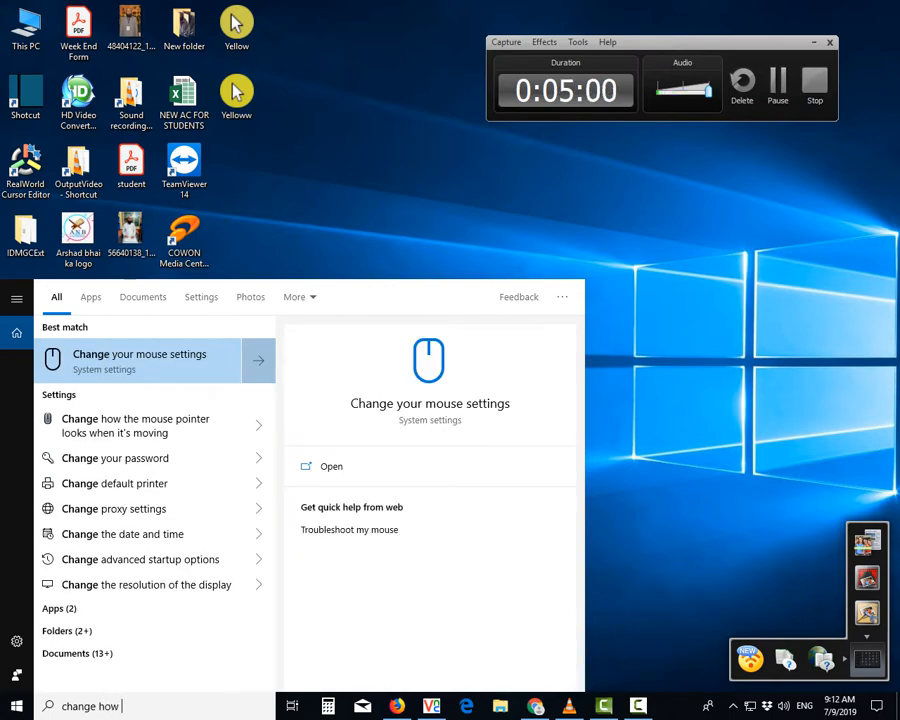
pyautogui.write(' th')
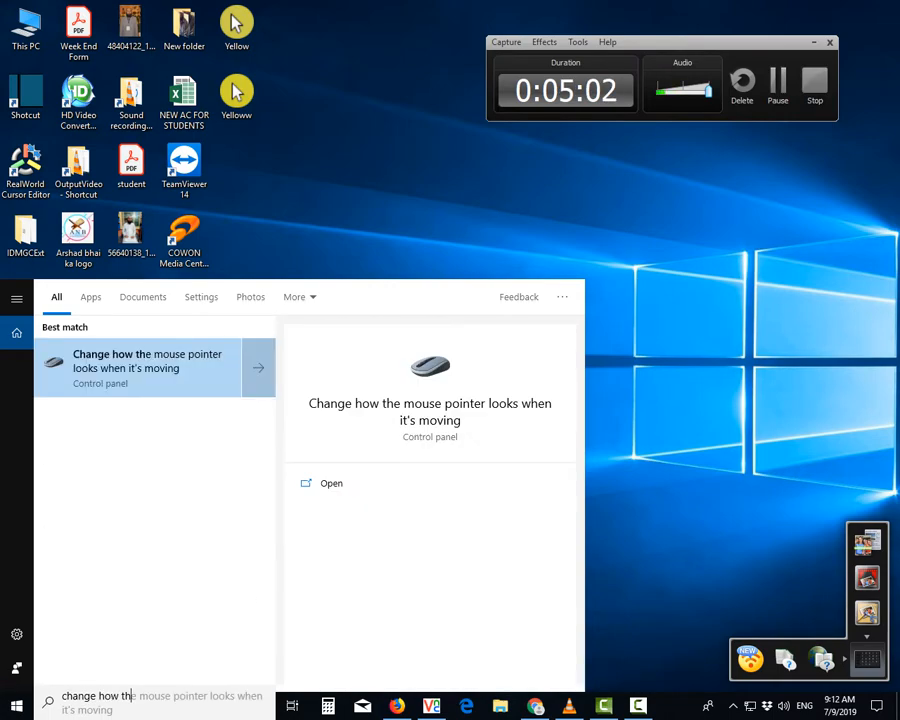
pyautogui.write('e mou')
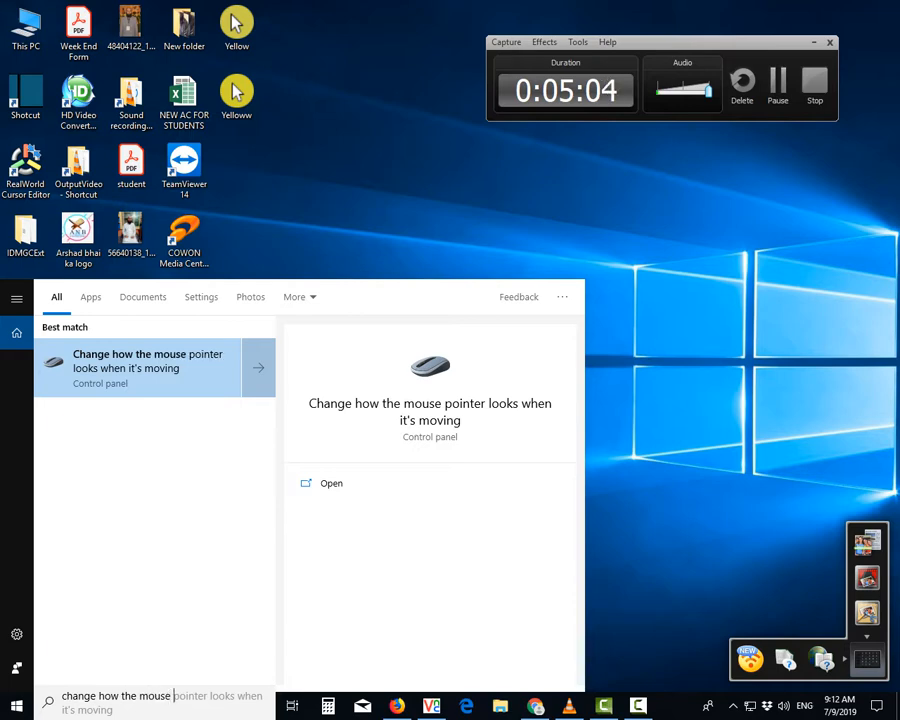
pyautogui.write('se')
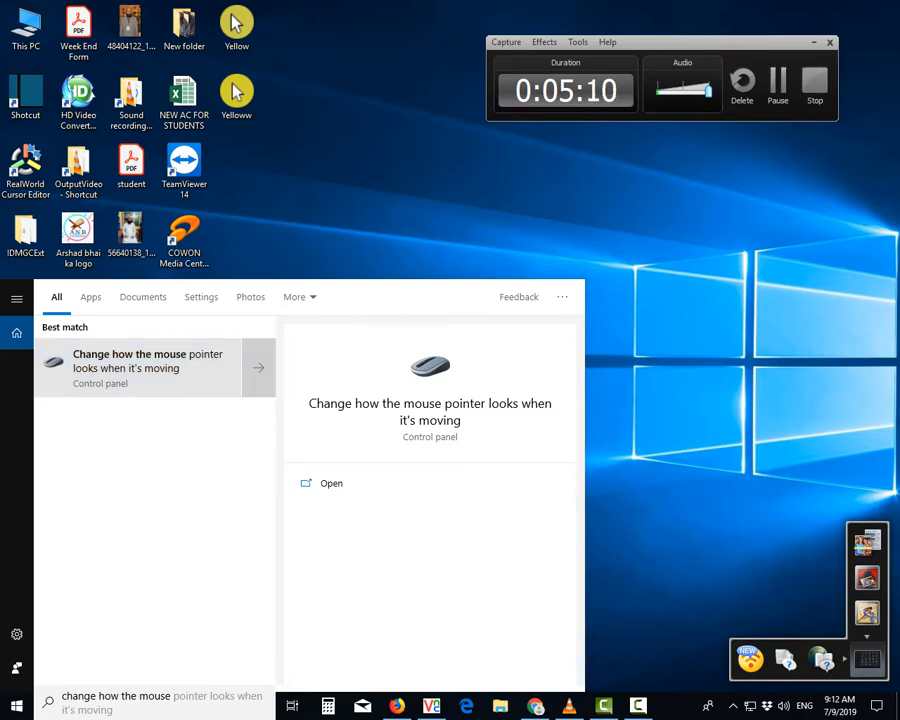
pyautogui.press('Escape')
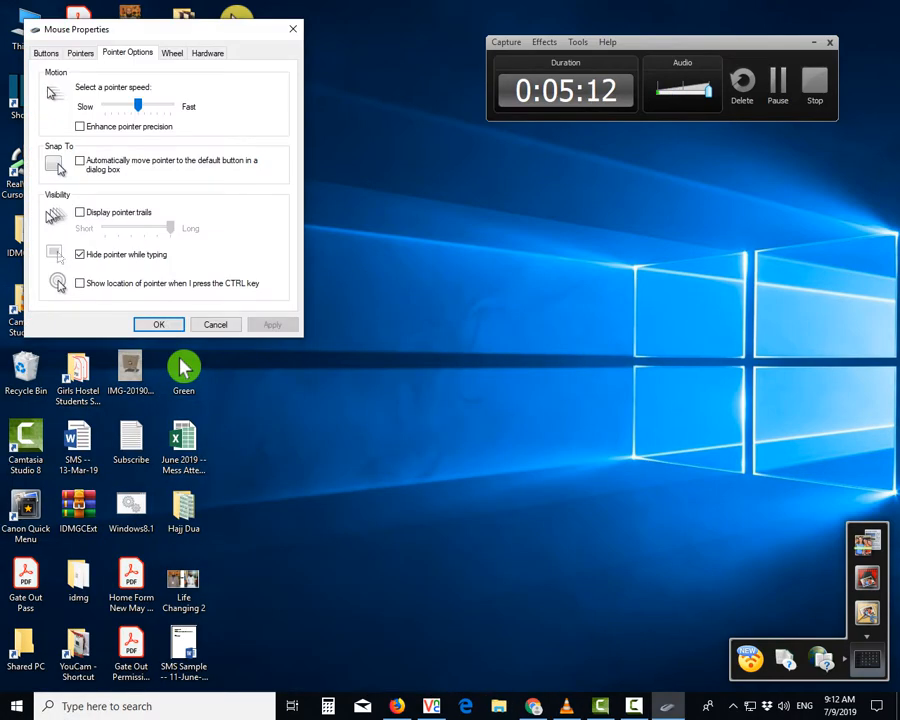
# Assign the Yelloww cursor file from the Desktop to the Normal Select pointer, then apply and confirm the mouse properties
pyautogui.click(80, 53)
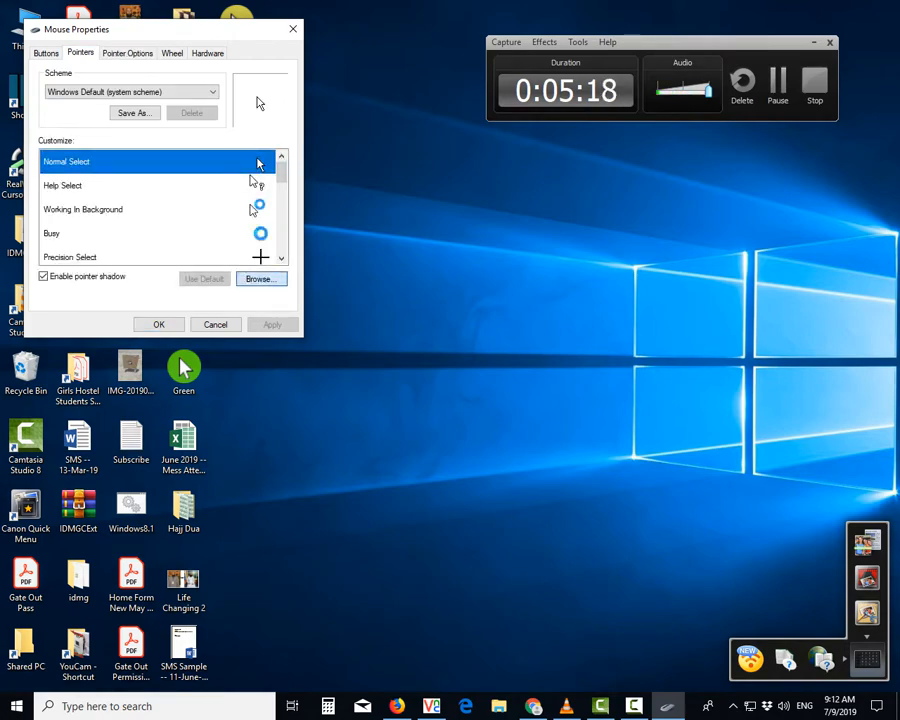
pyautogui.click(260, 279)
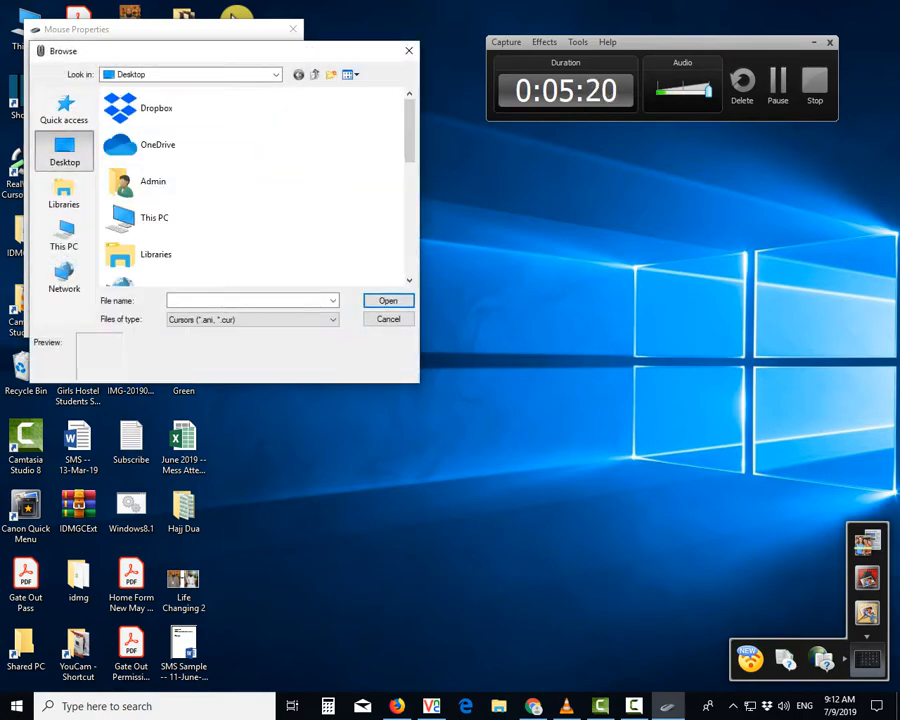
pyautogui.moveTo(218, 45); pyautogui.dragTo(378, 119)
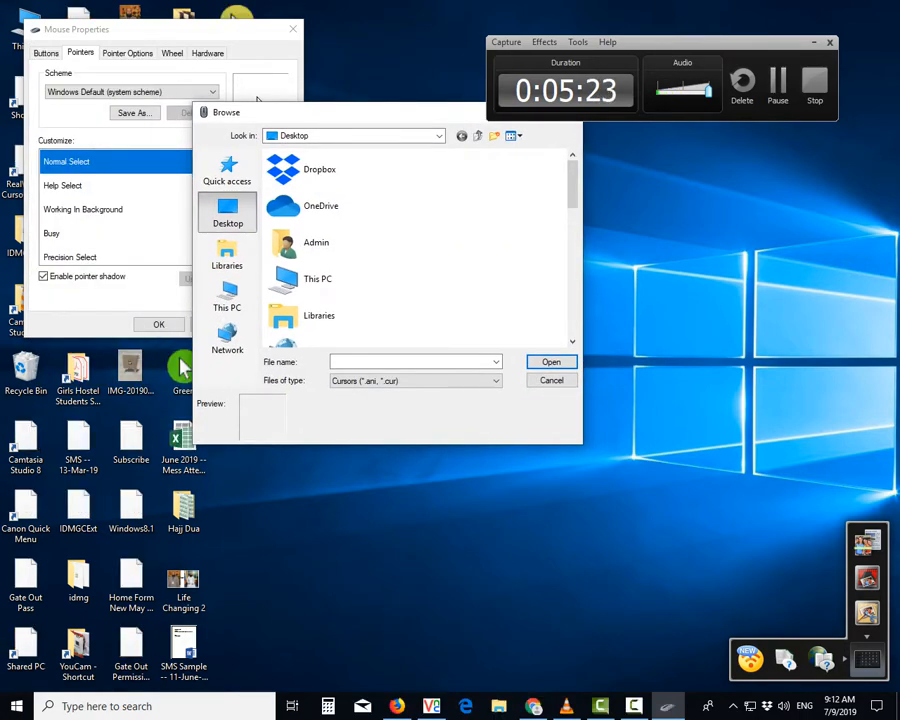
pyautogui.scroll(-8, 330, 265)
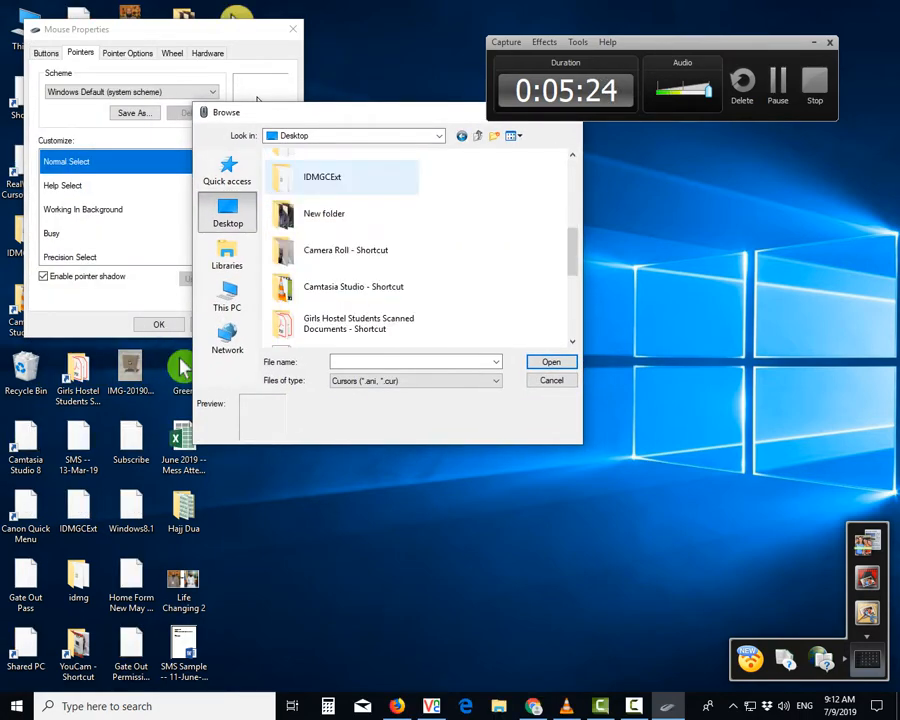
pyautogui.click(342, 293)
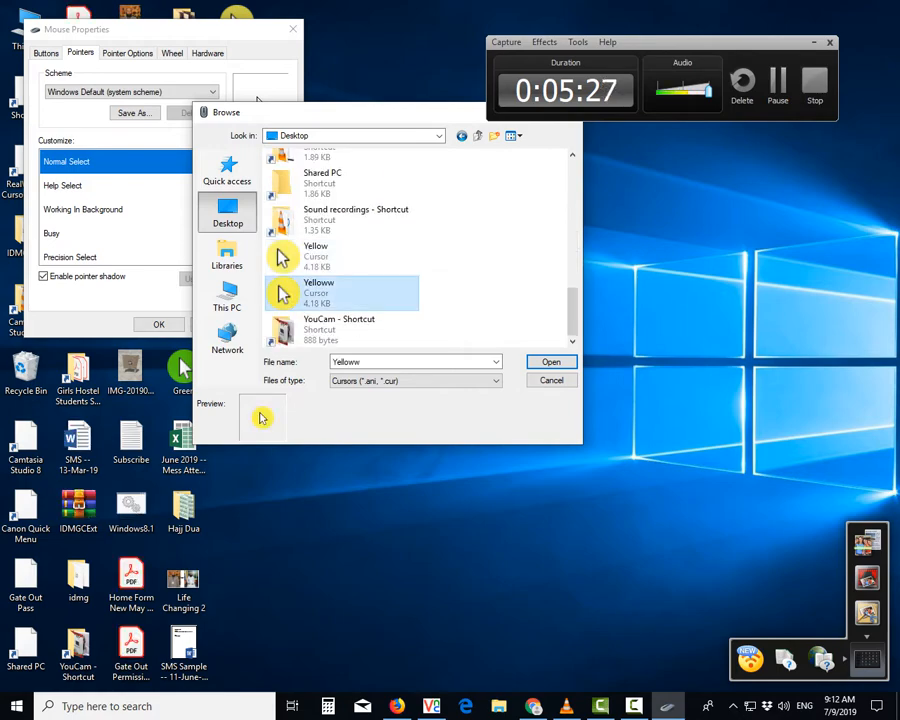
pyautogui.click(550, 361)
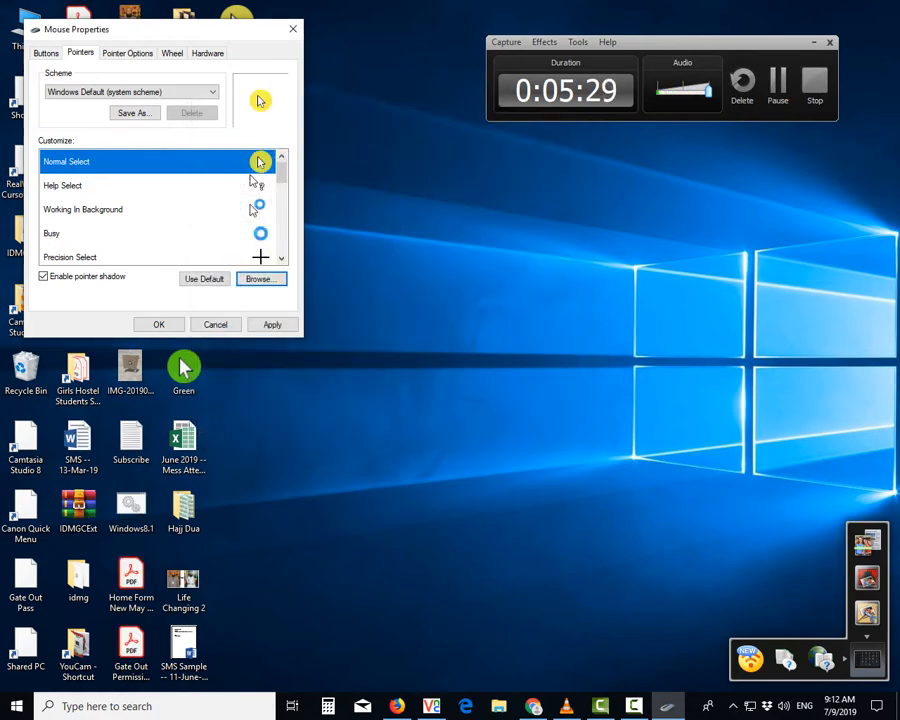
pyautogui.click(272, 324)
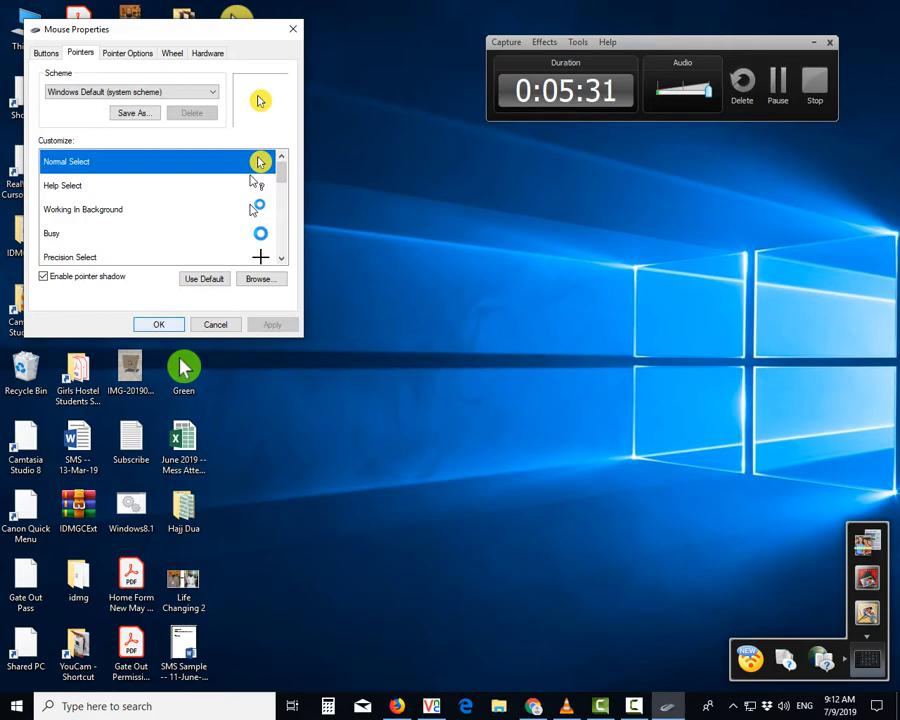
pyautogui.click(158, 324)
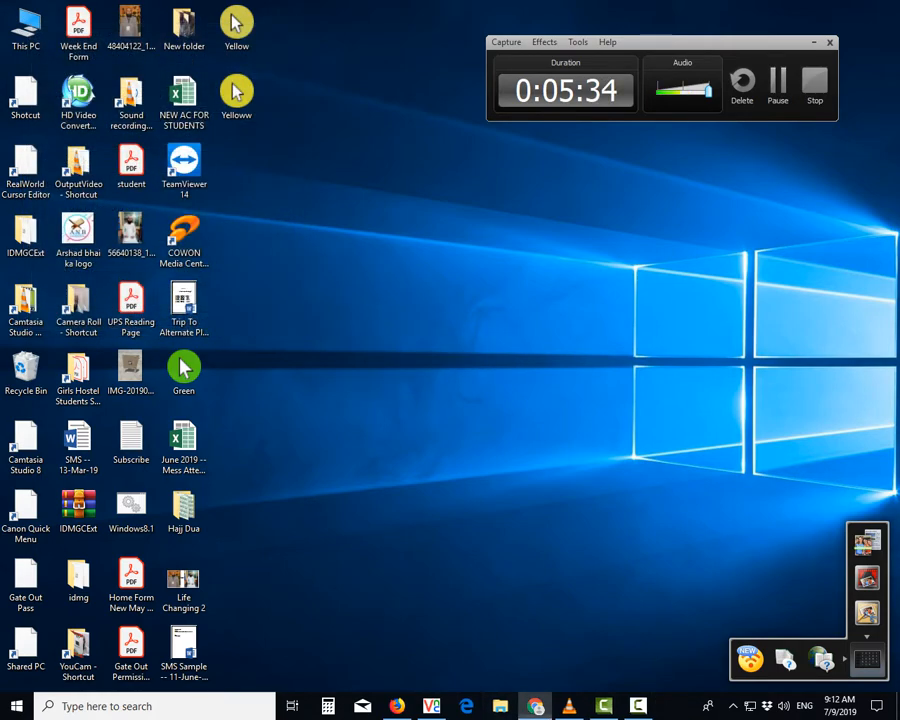
# Switch to YouTube Studio in Chrome, close the realtime views report, view the channel dashboard and minimize the browser
pyautogui.click(536, 706)
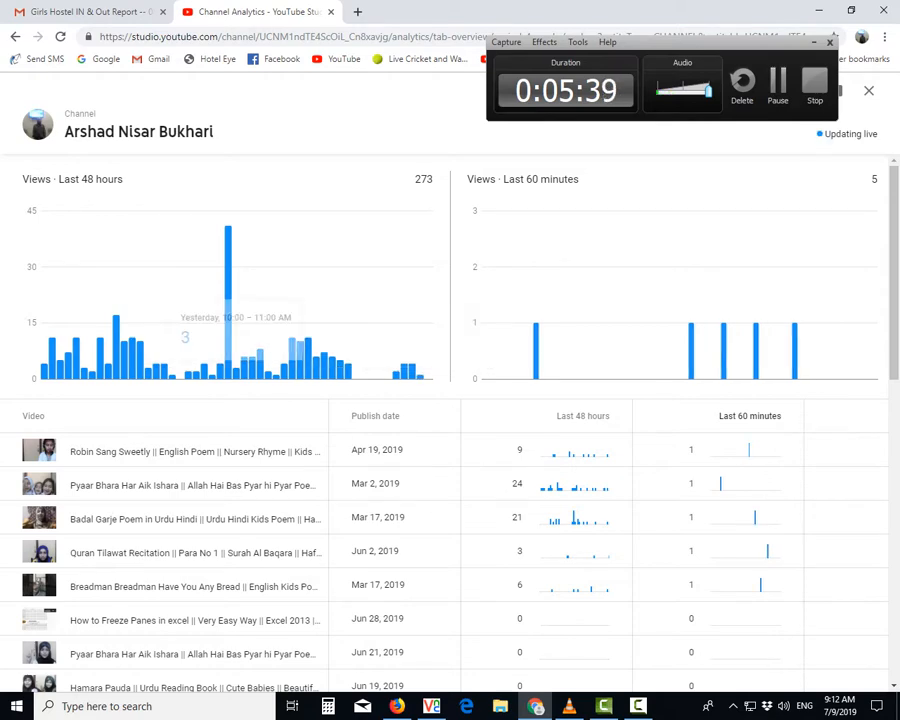
pyautogui.click(868, 90)
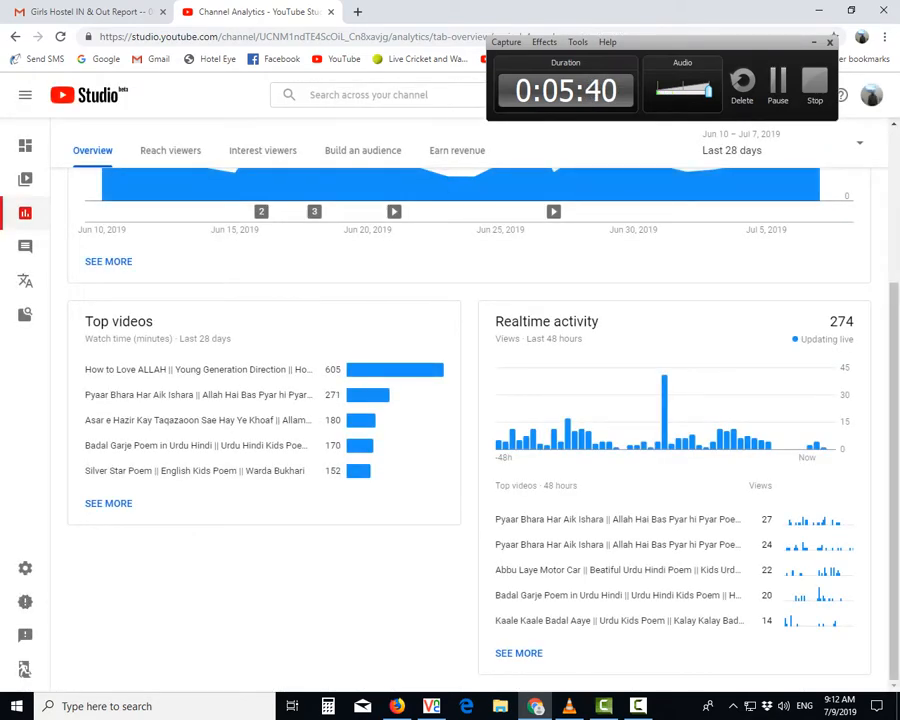
pyautogui.scroll(2, 470, 400)
pyautogui.click(25, 146)
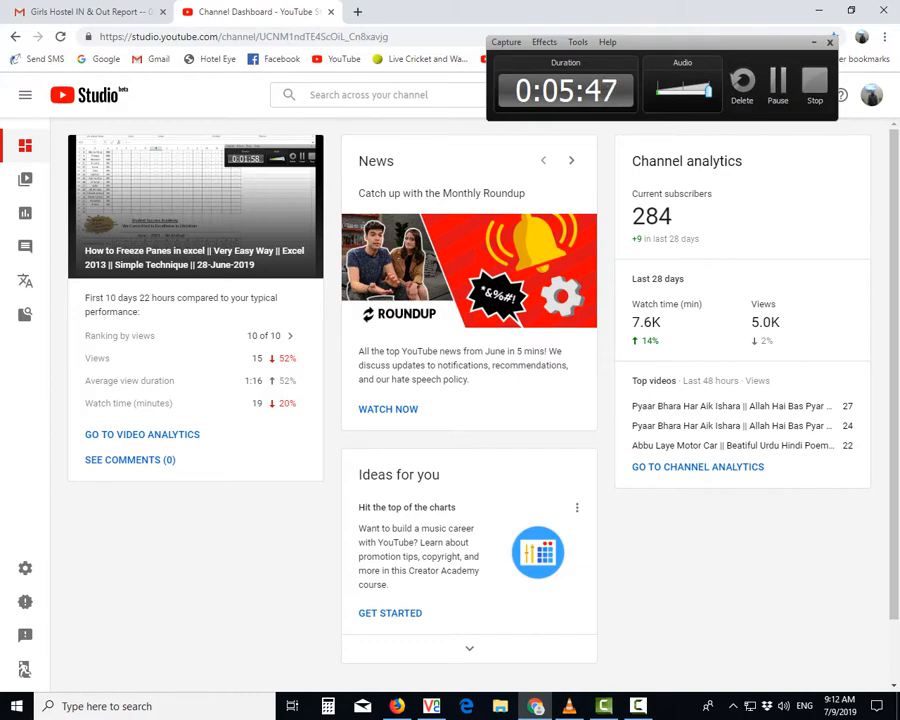
pyautogui.click(819, 11)
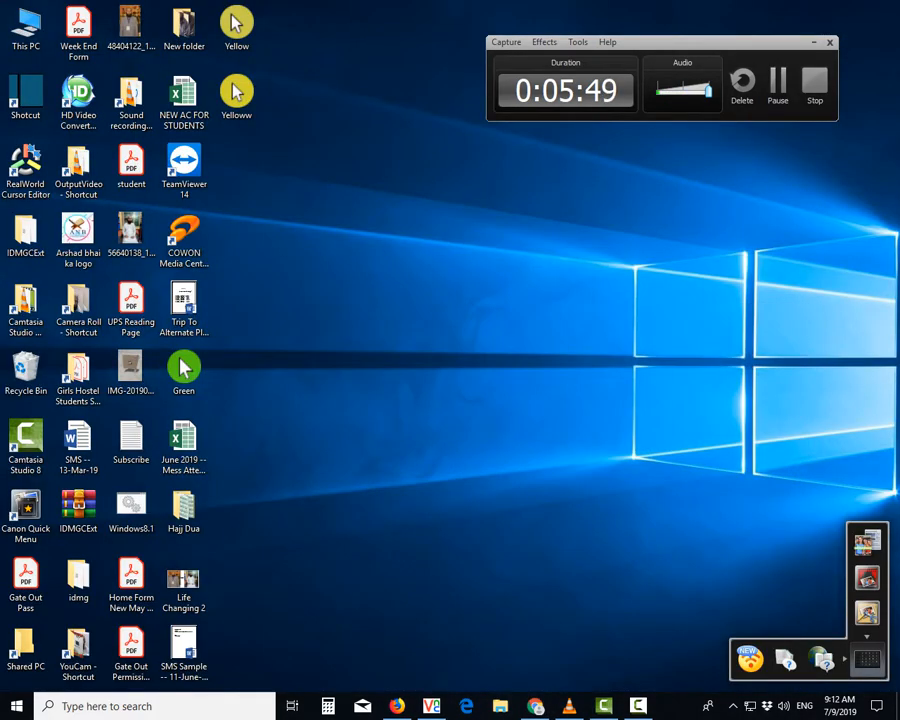